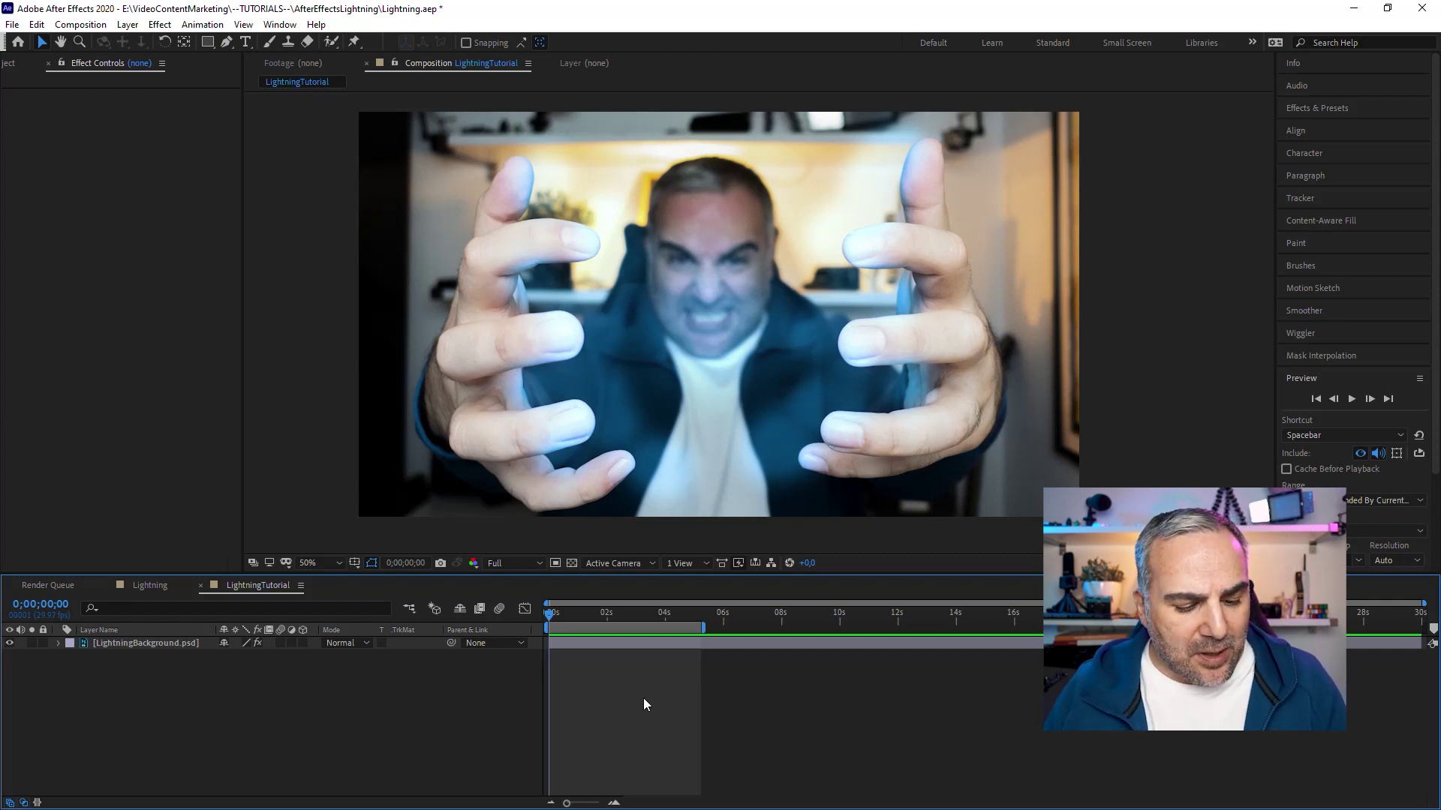
Step: Create Black Solid 2 and apply the Generate > Advanced Lightning effect to it
key("ctrl+y")
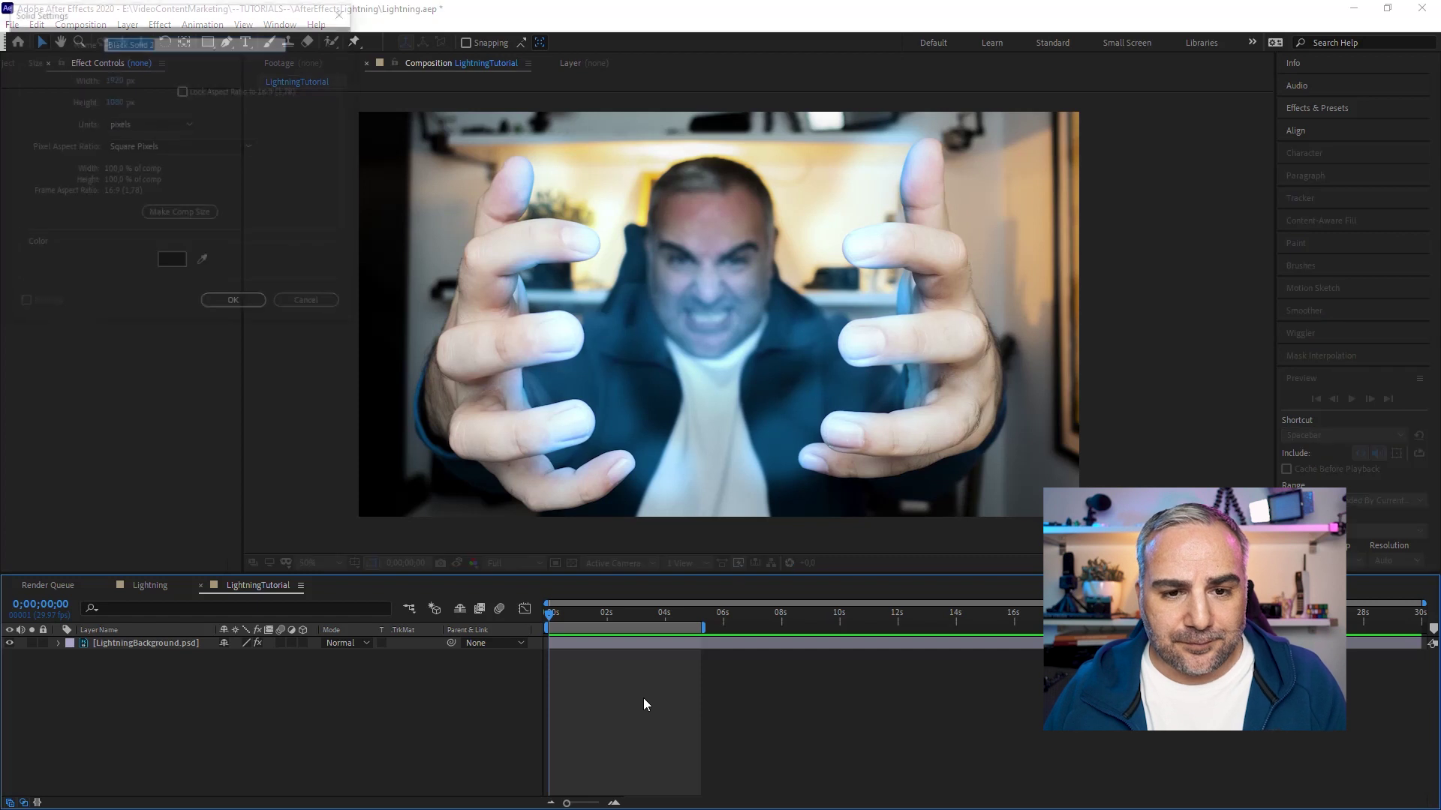
key("Return")
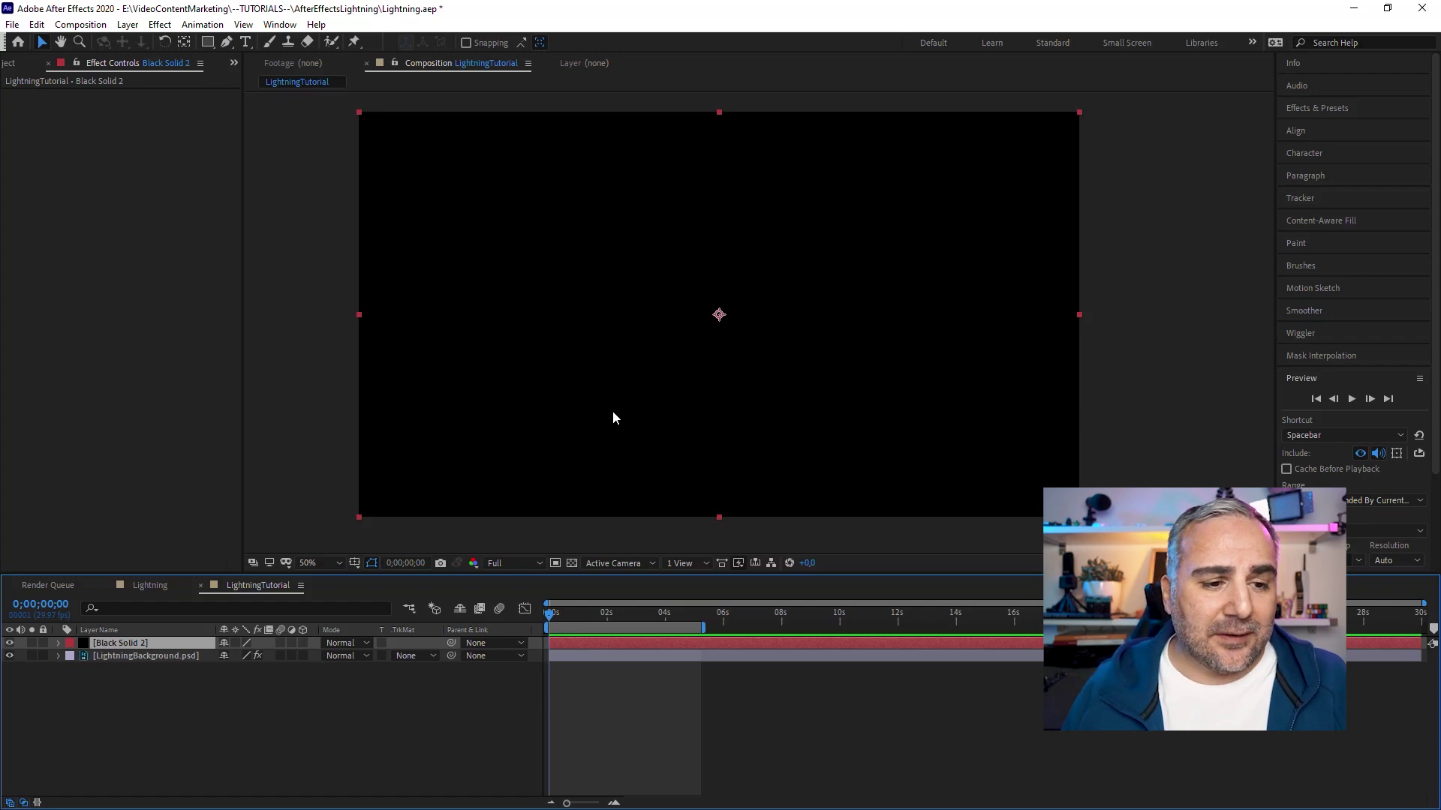
left_click(161, 25)
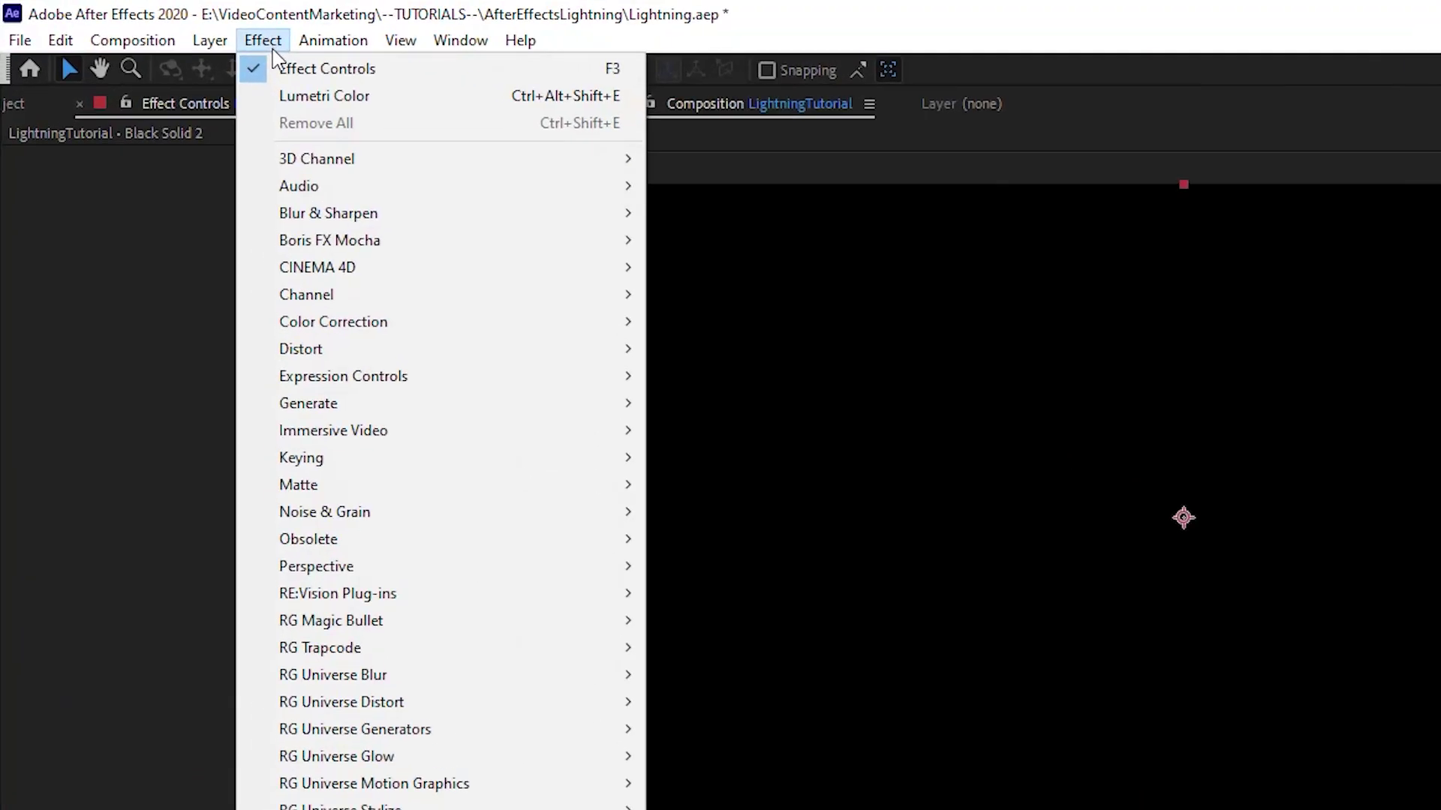
mouse_move(217, 252)
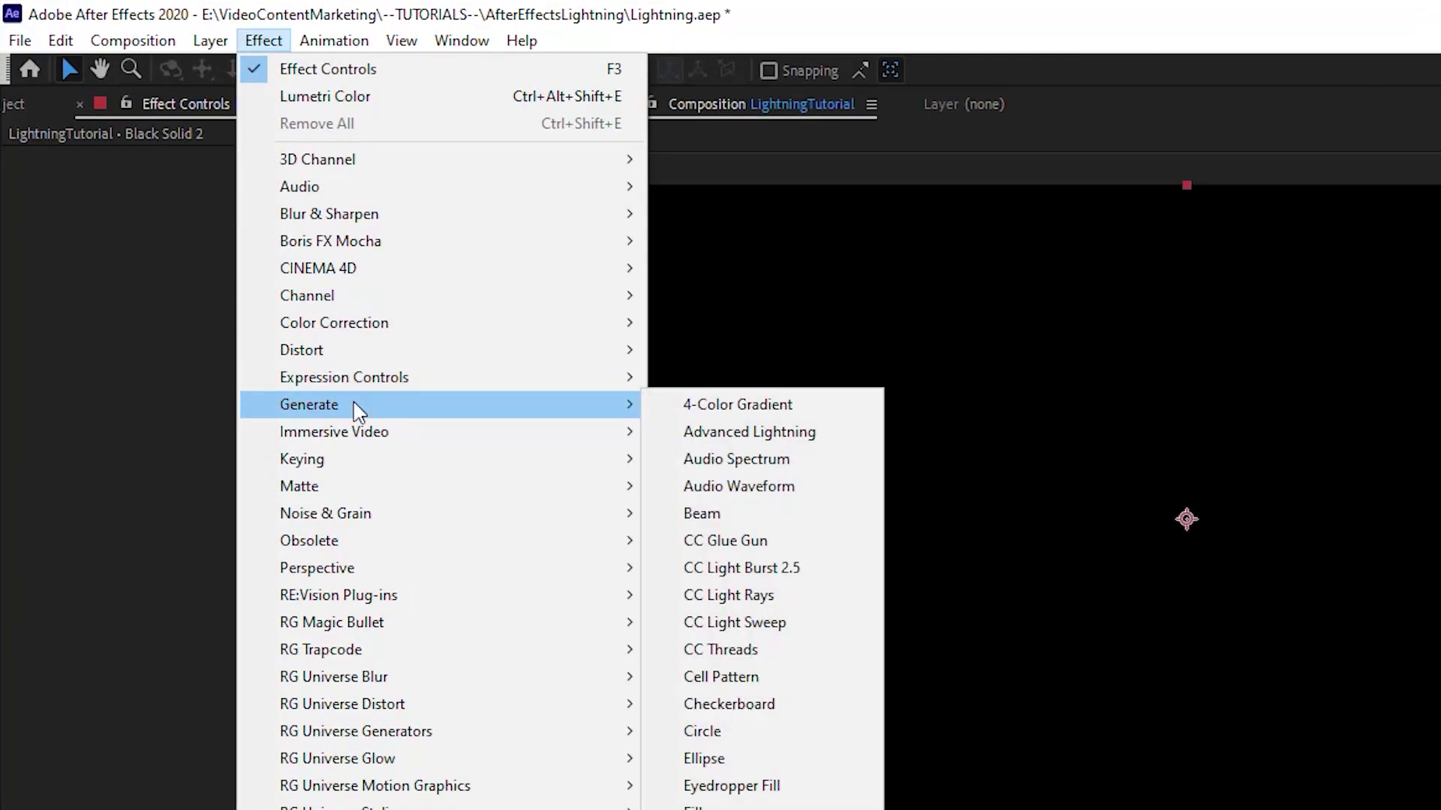
left_click(817, 444)
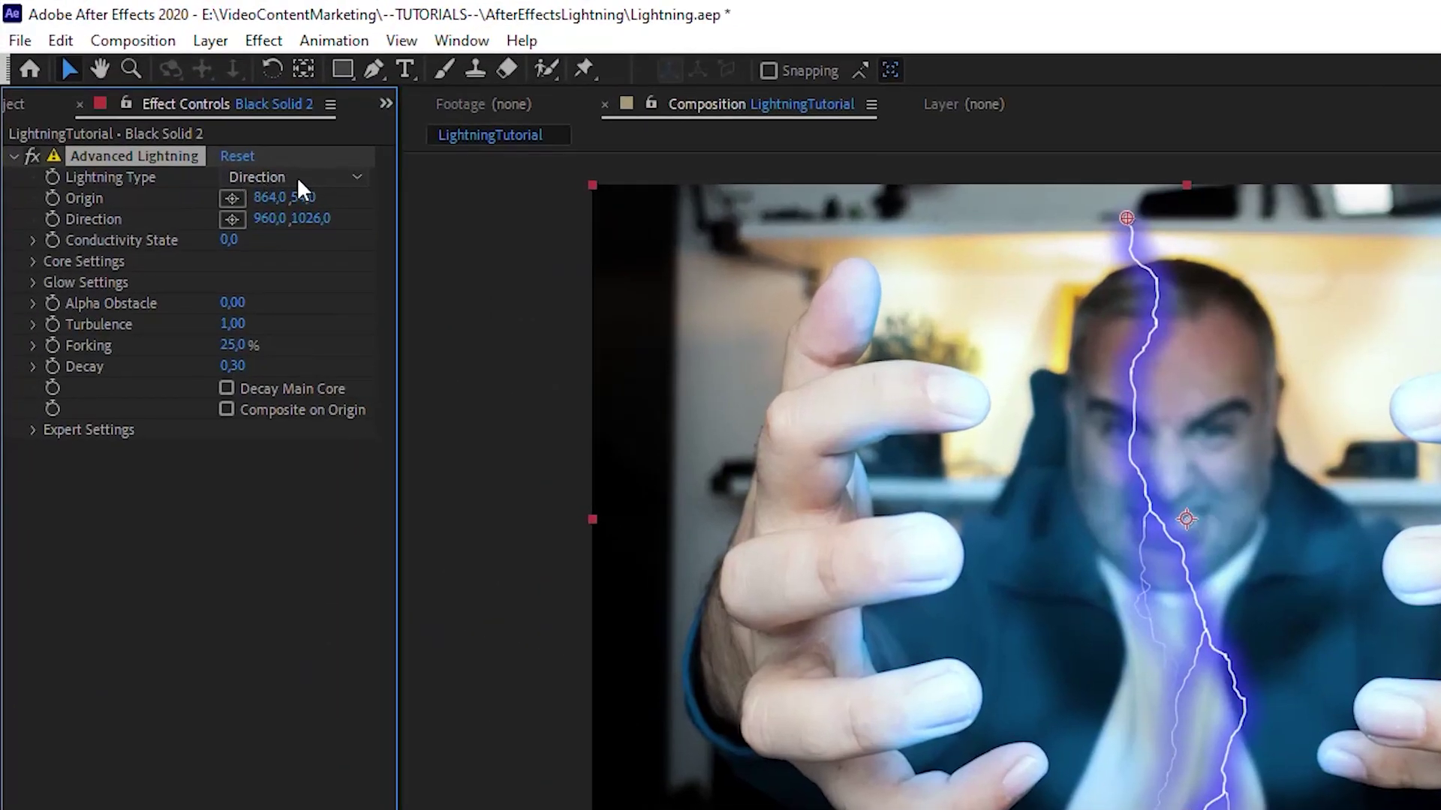
Step: Keep Lightning Type on Direction, with Origin at 272,48 and Direction aimed near 1058,416
left_click(210, 110)
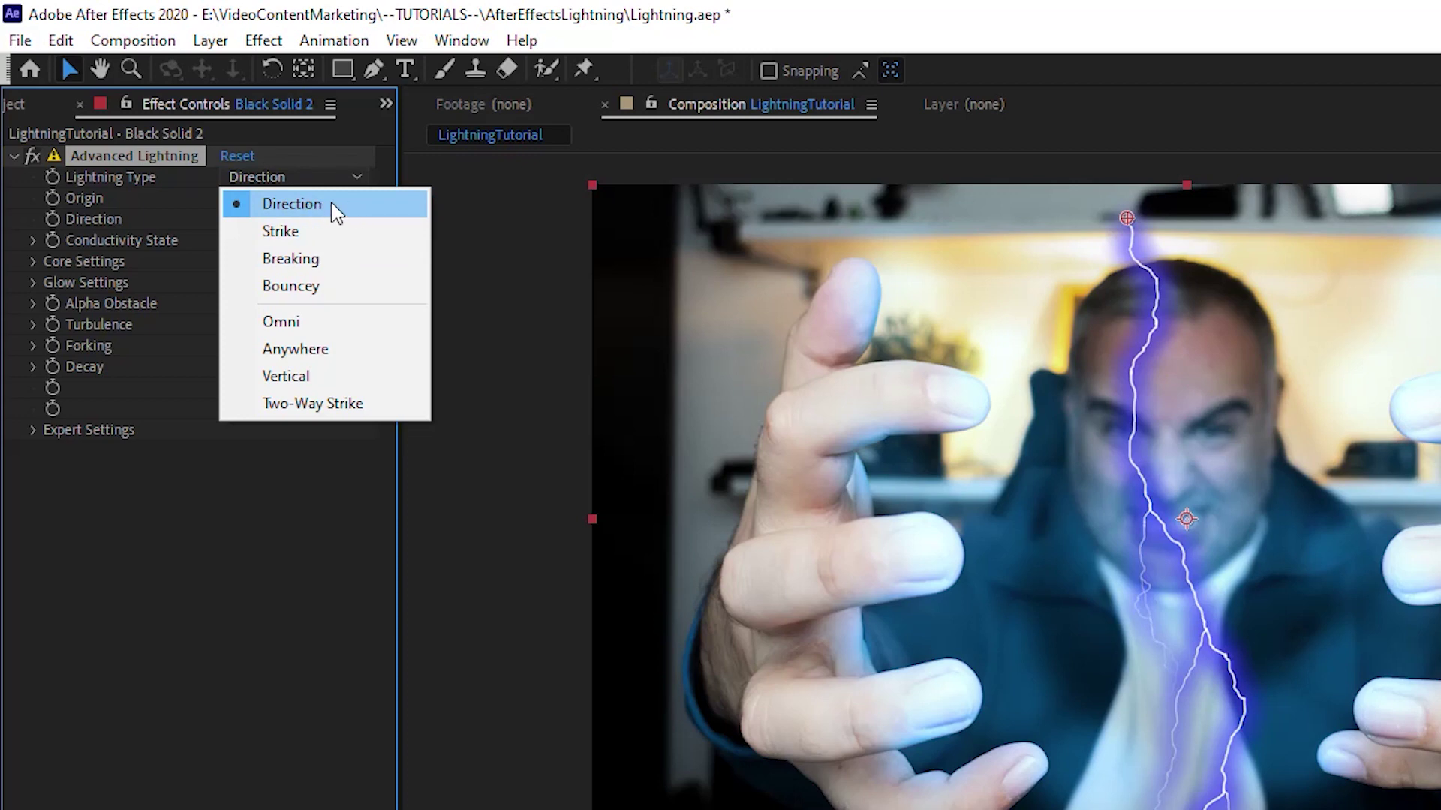
left_click(332, 204)
left_click_drag(1126, 218, 760, 217)
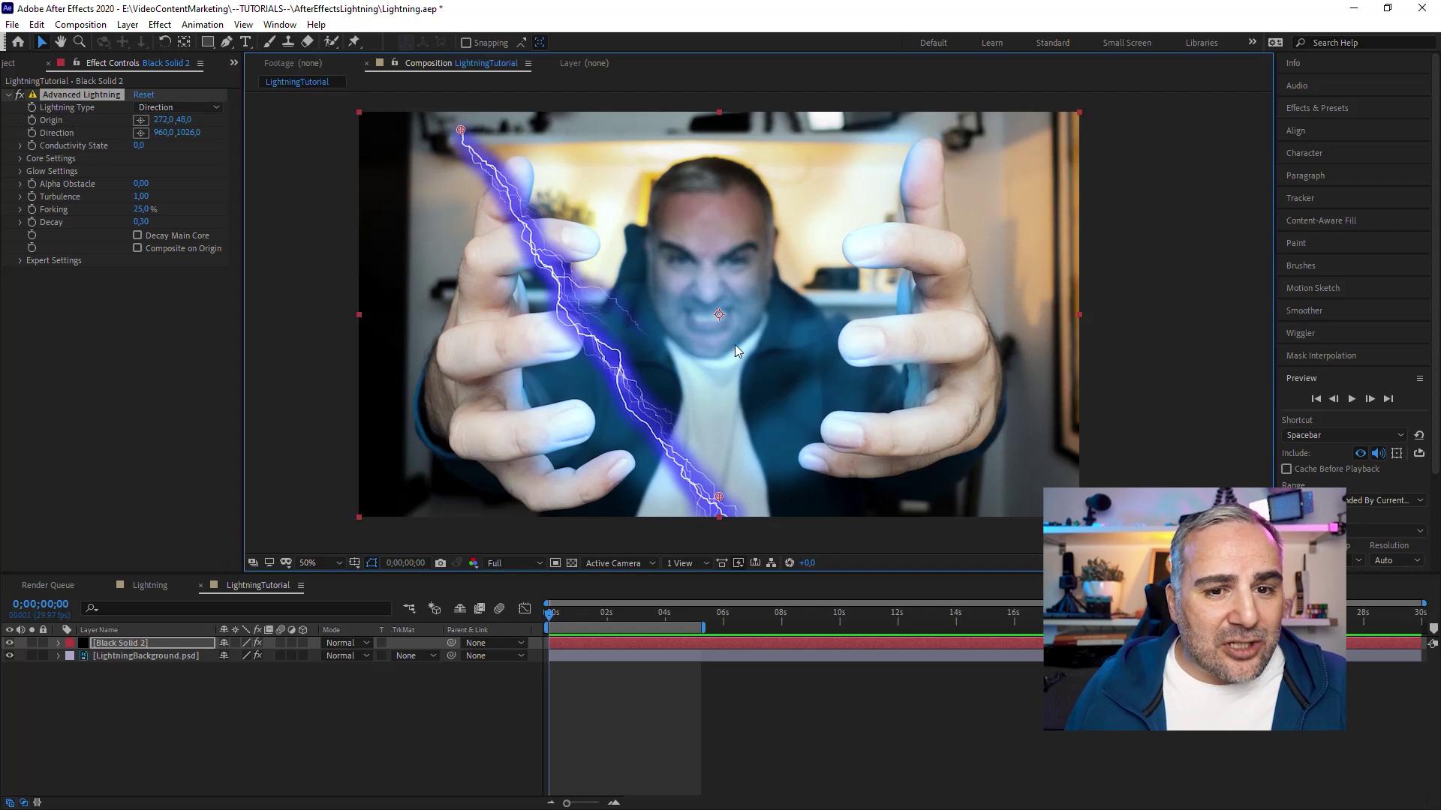
left_click(77, 107)
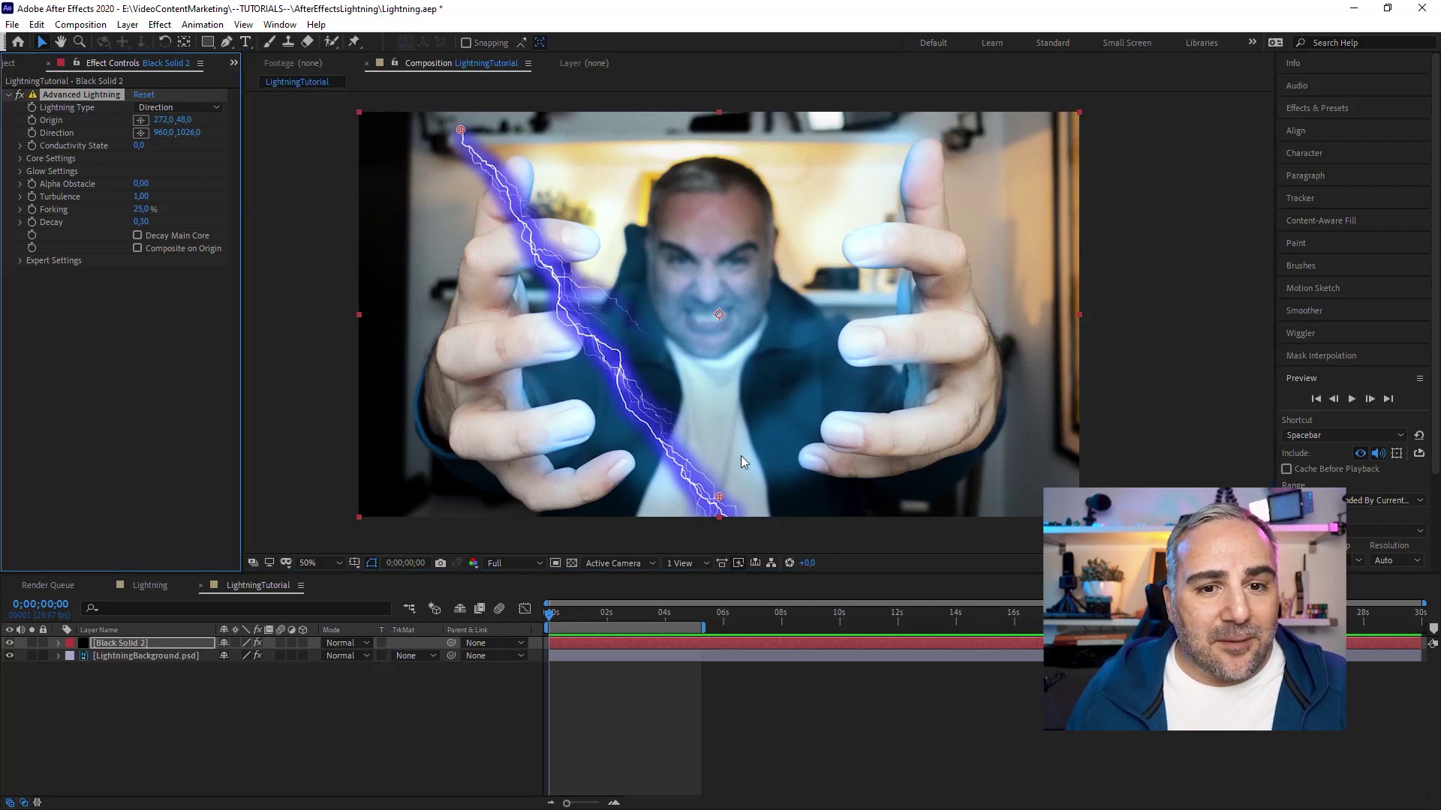
left_click_drag(719, 500, 768, 250)
Step: Switch the bolt to Strike and stretch it from the left to the right index fingertip
left_click(180, 107)
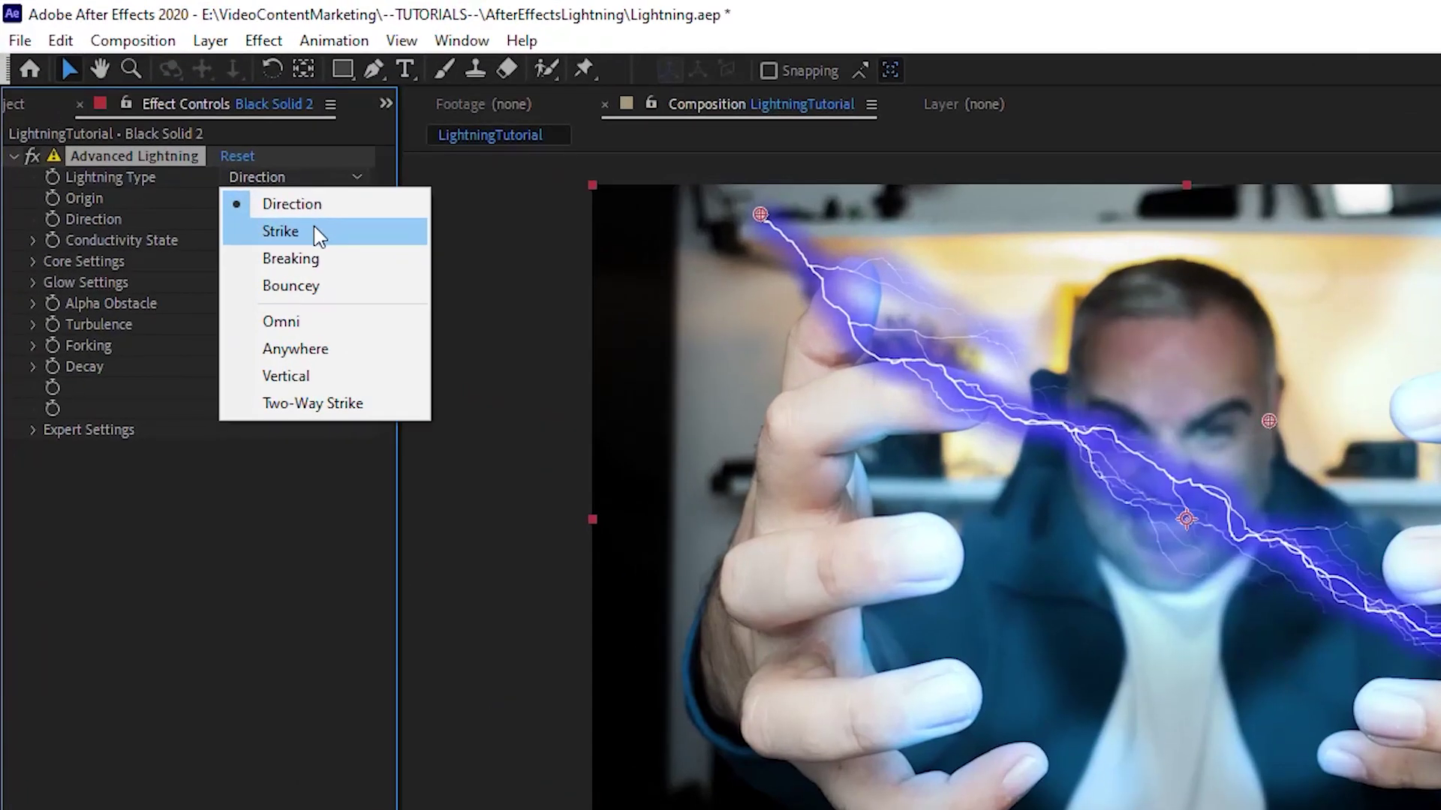
left_click(319, 234)
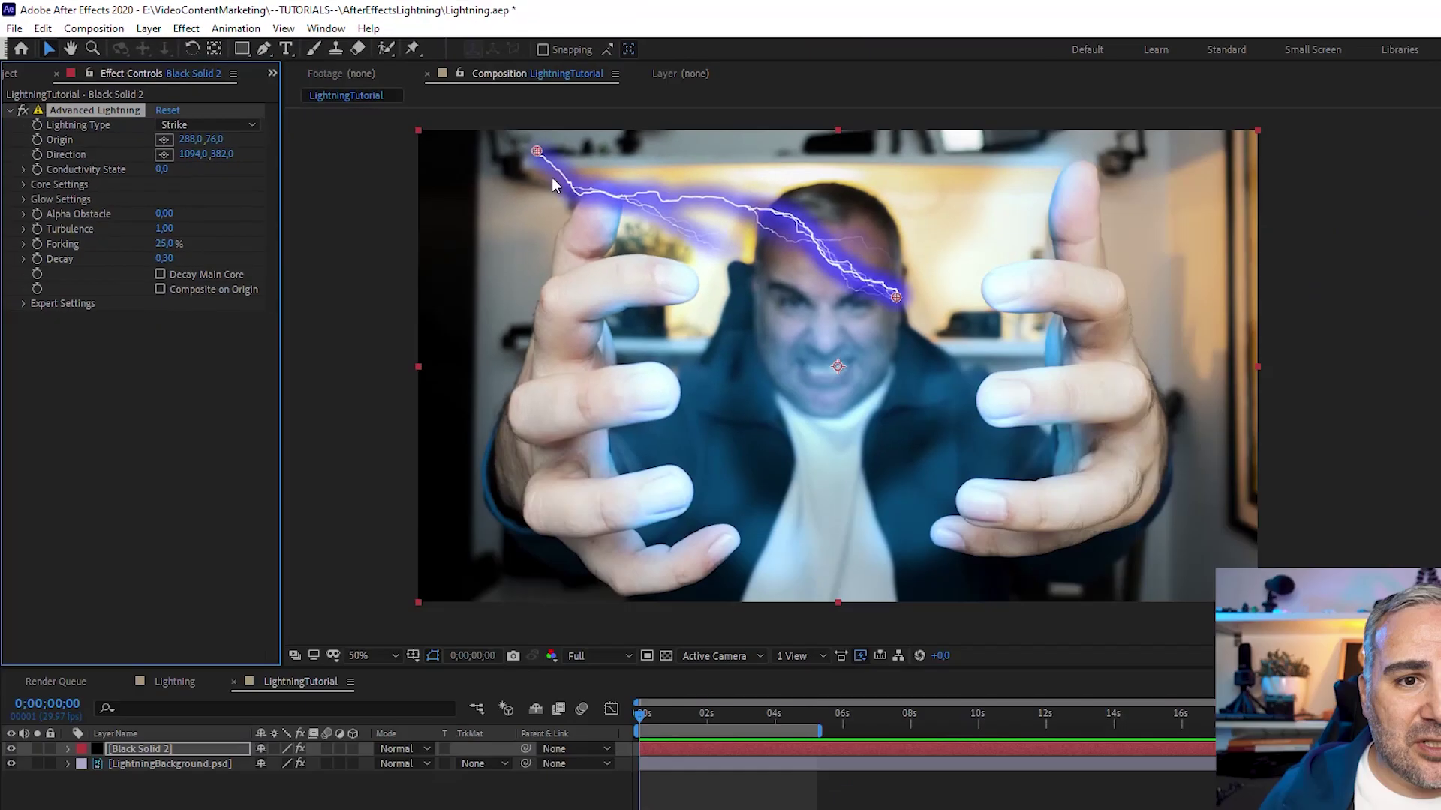
left_click_drag(761, 214, 998, 409)
left_click_drag(605, 250, 601, 249)
left_click_drag(778, 256, 838, 250)
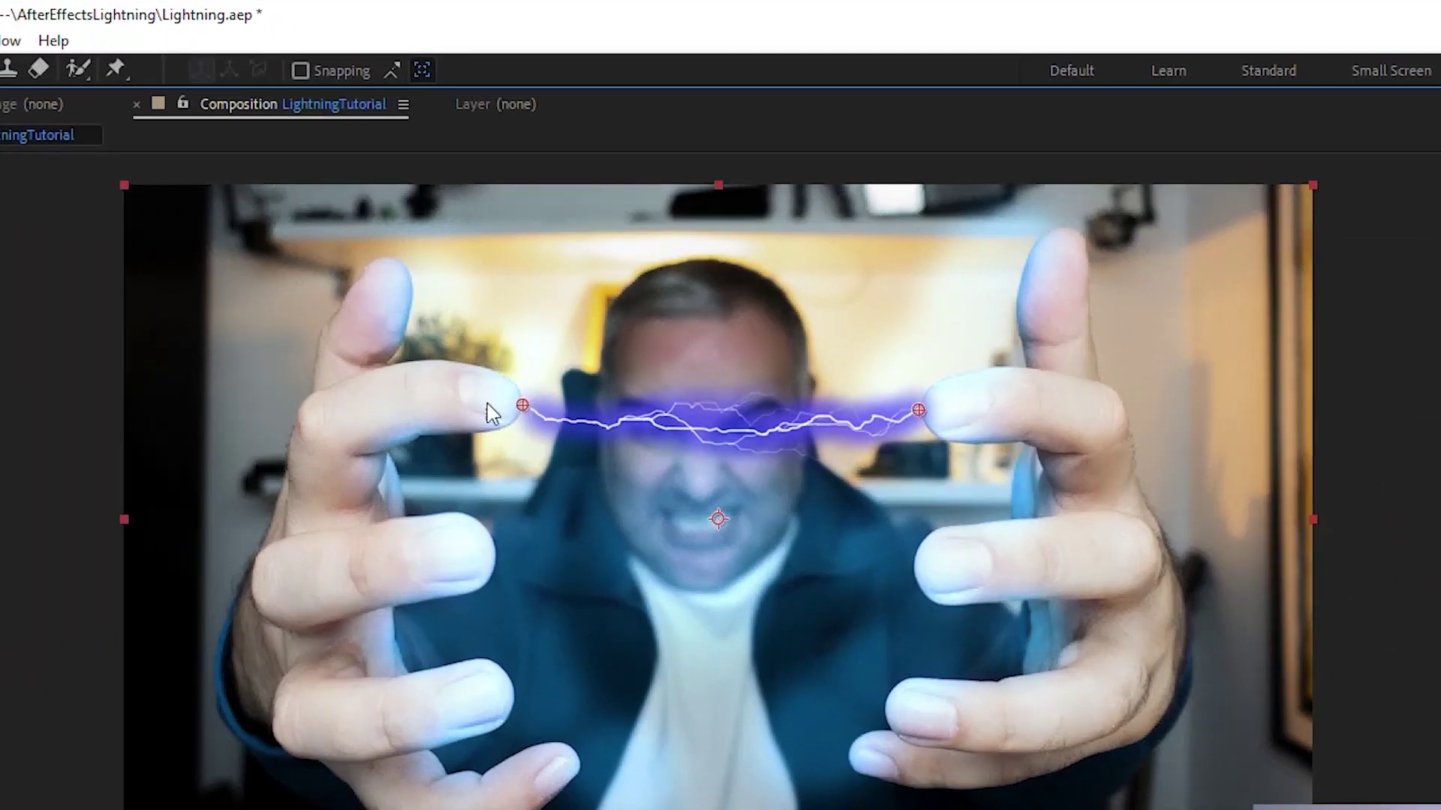
left_click(541, 592)
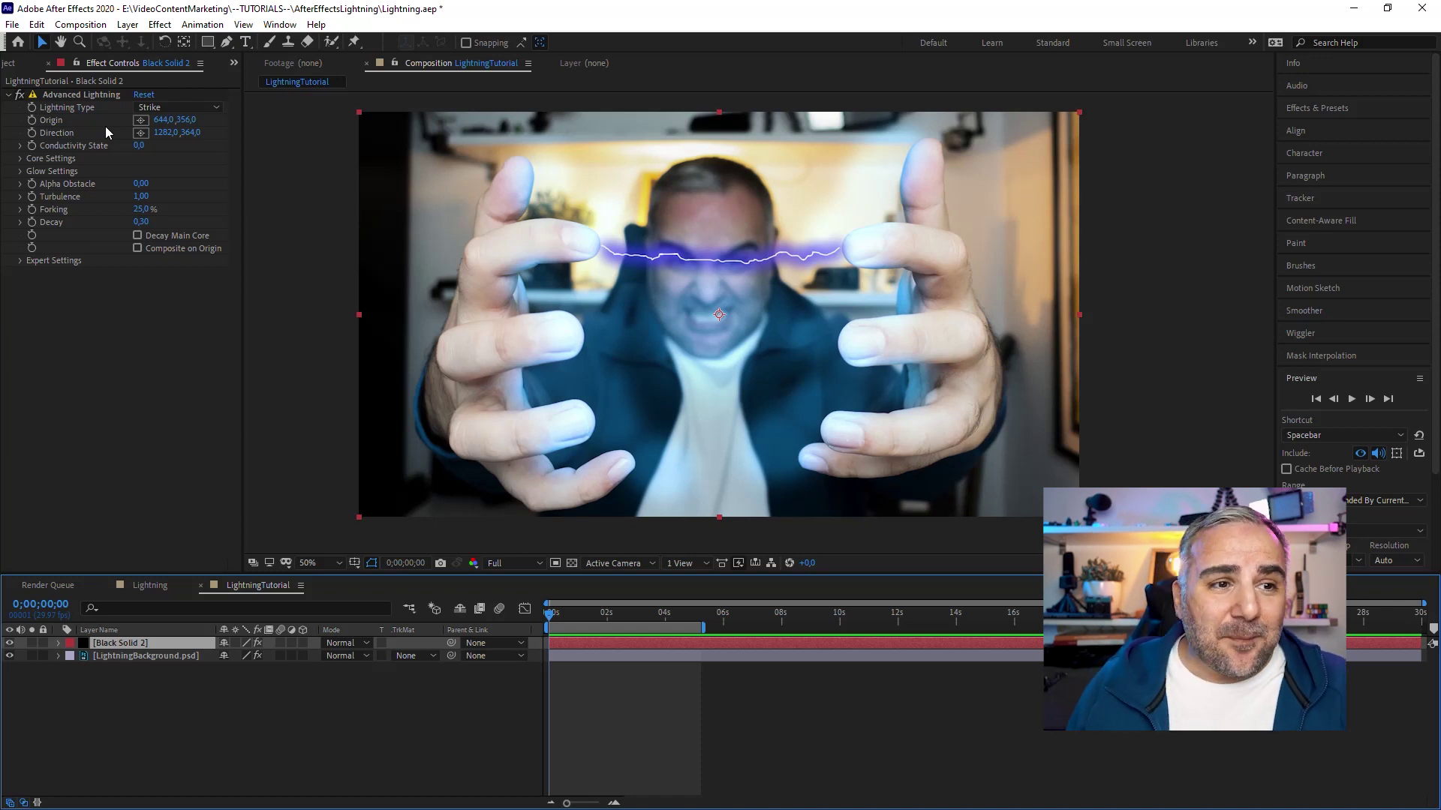
Step: Keyframe Direction near the face at 0s, then extend it to the right fingertip at 1s
left_click(66, 108)
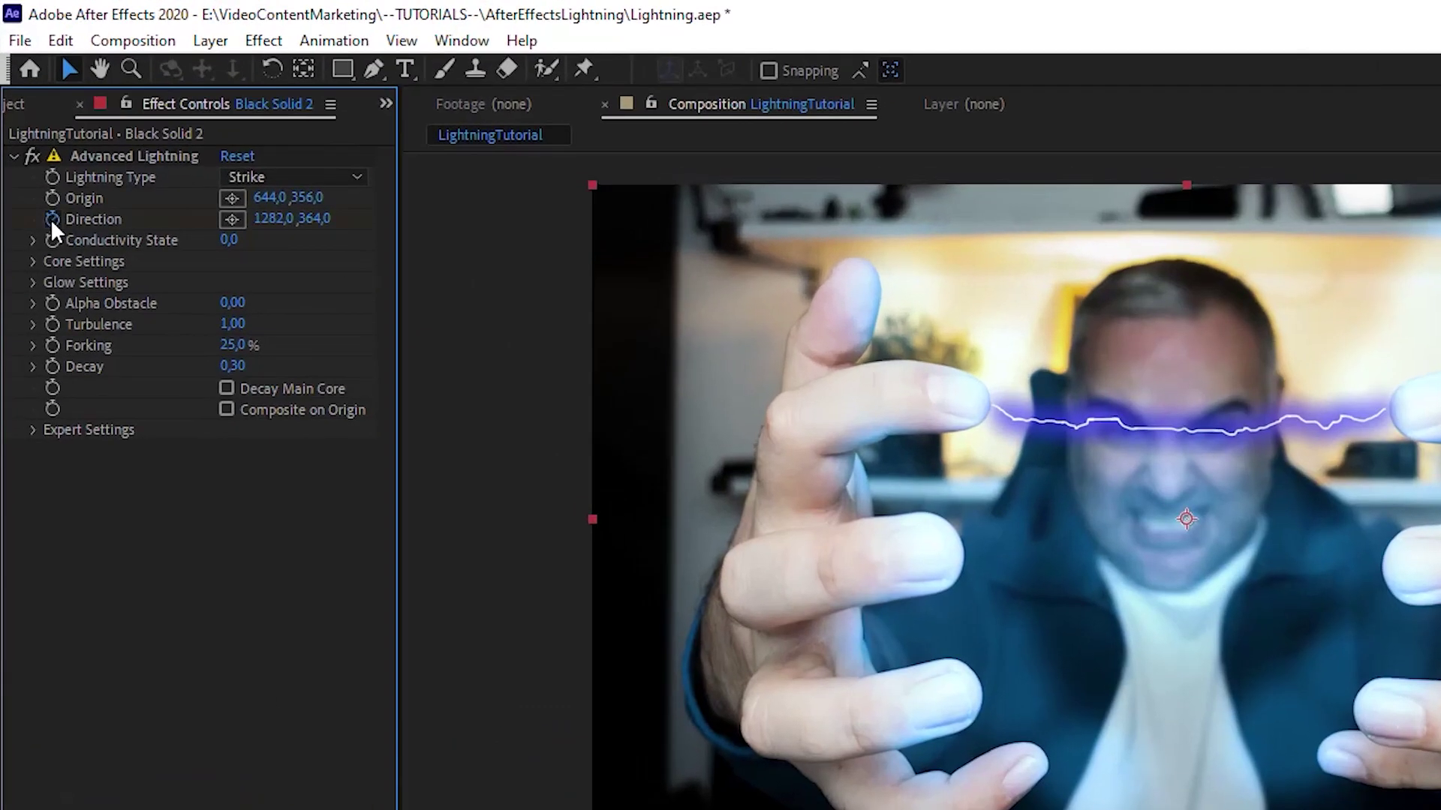
left_click(31, 133)
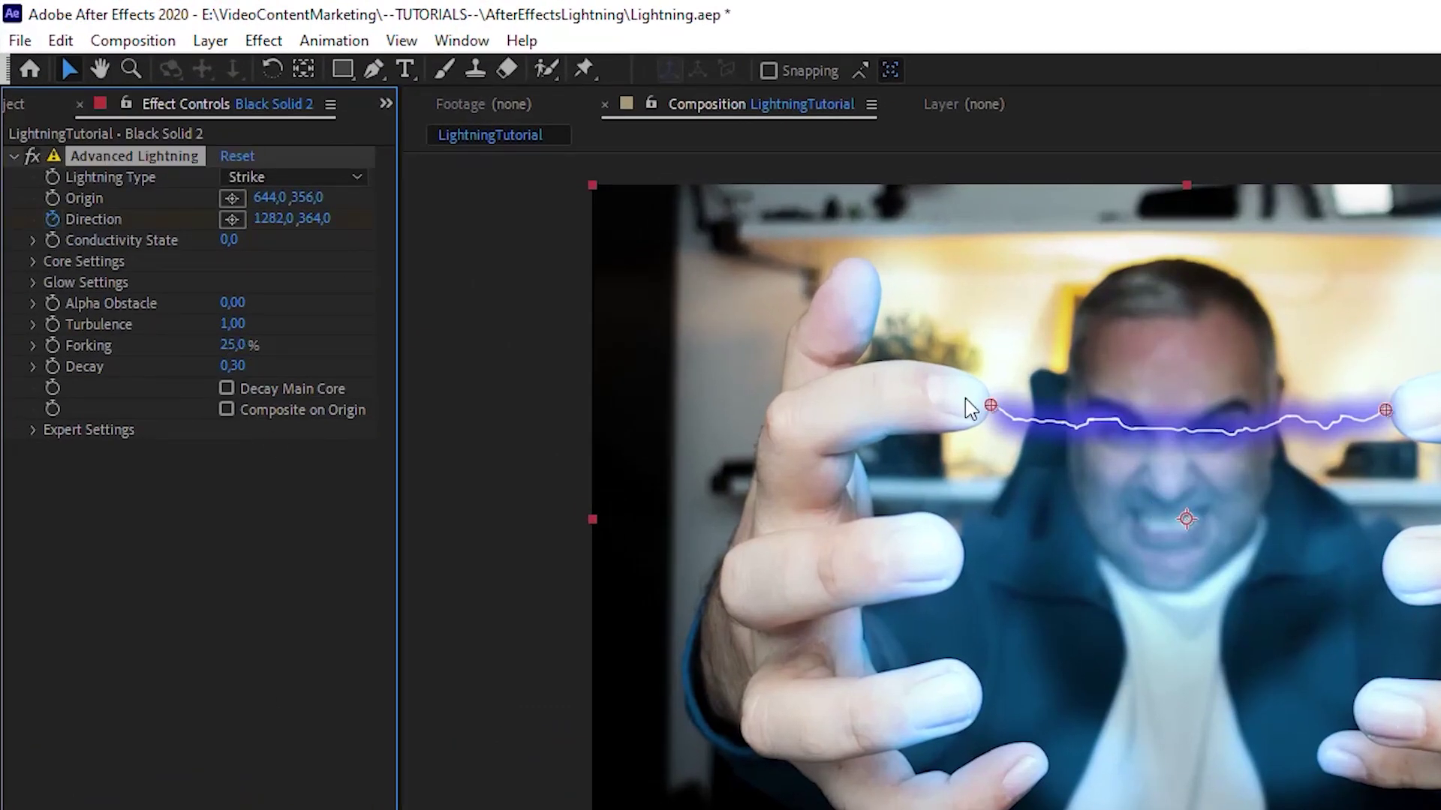
left_click_drag(1386, 412, 1004, 410)
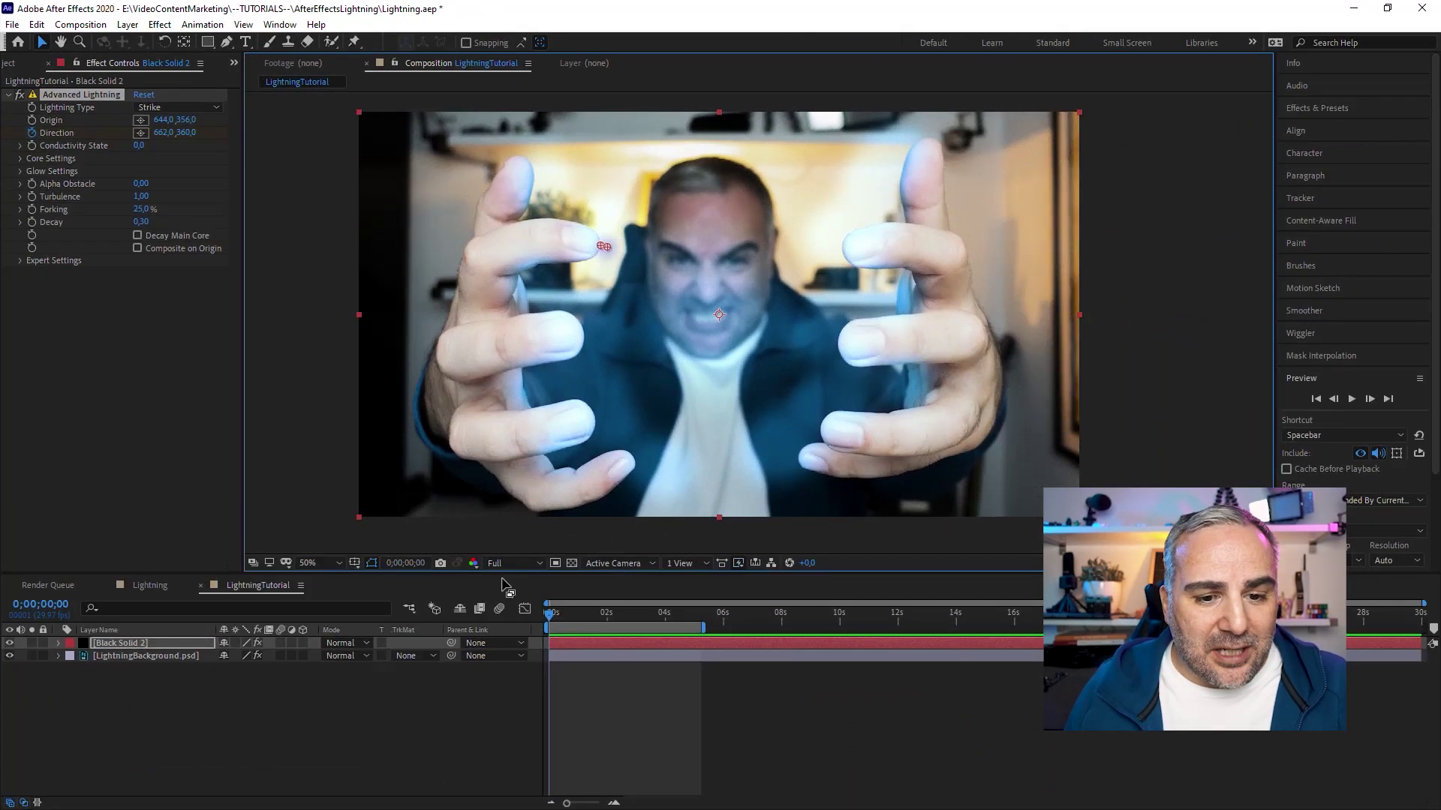
left_click(578, 614)
left_click_drag(604, 246, 840, 252)
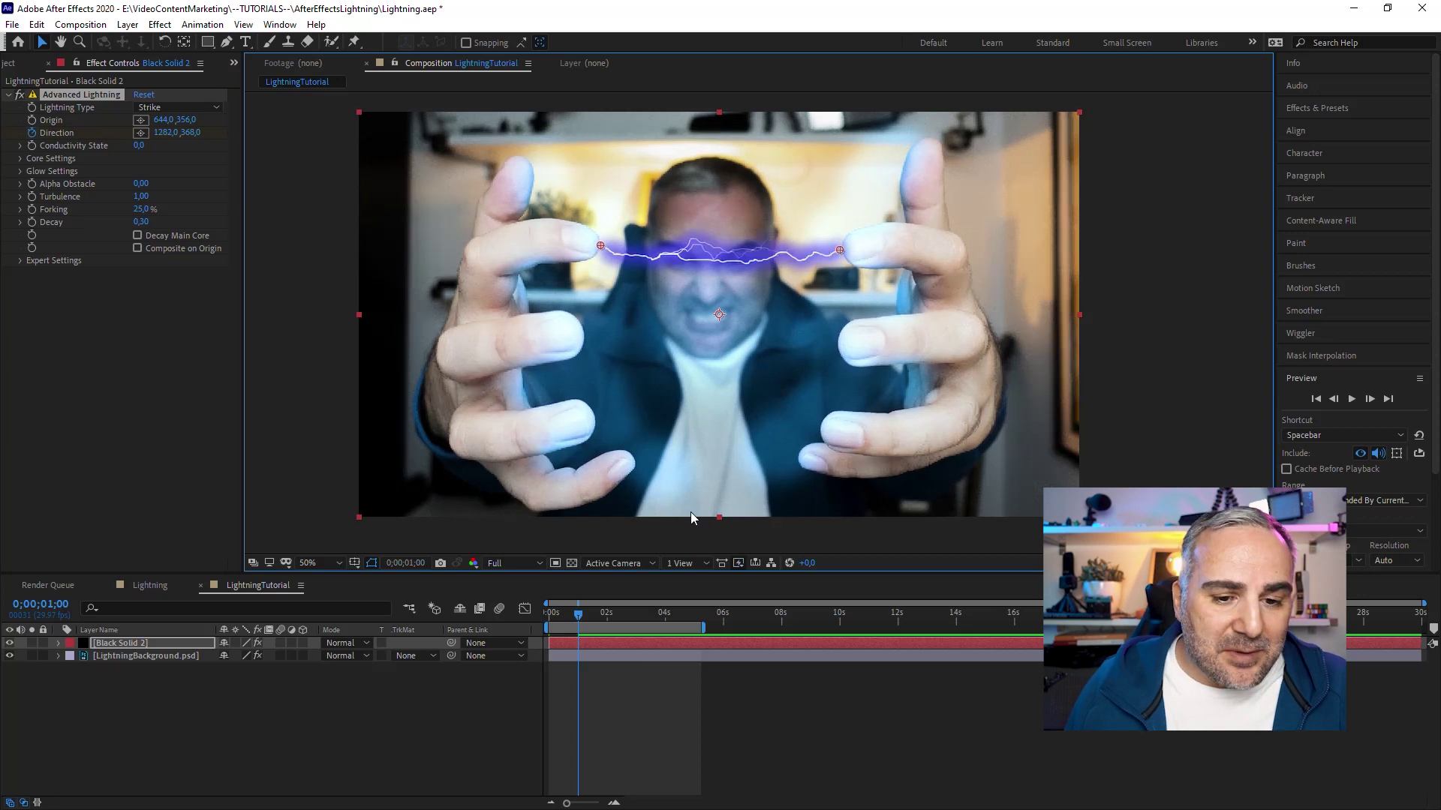
Step: Pull the bolt's end back toward its origin
left_click(30, 132)
left_click(94, 414)
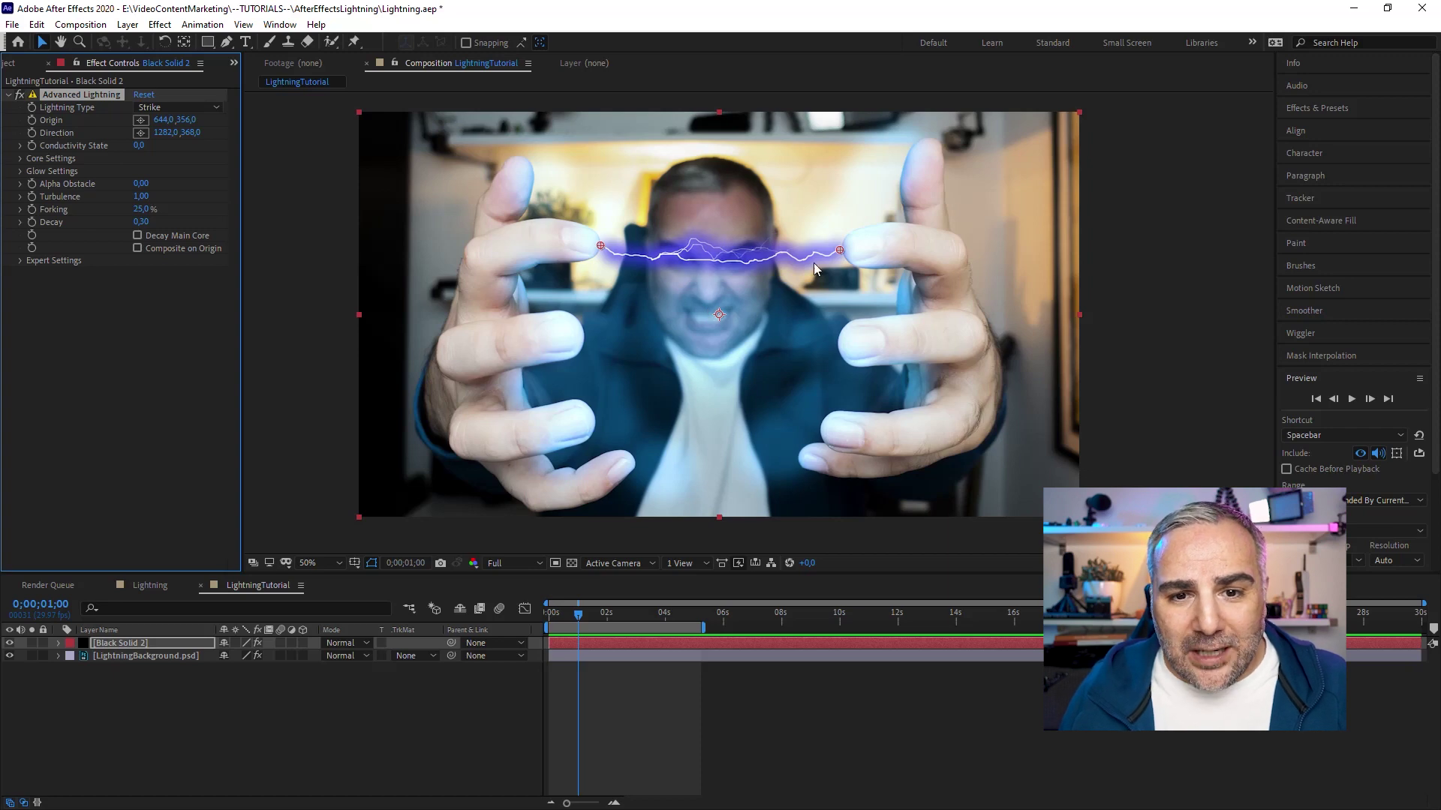
left_click_drag(836, 250, 641, 255)
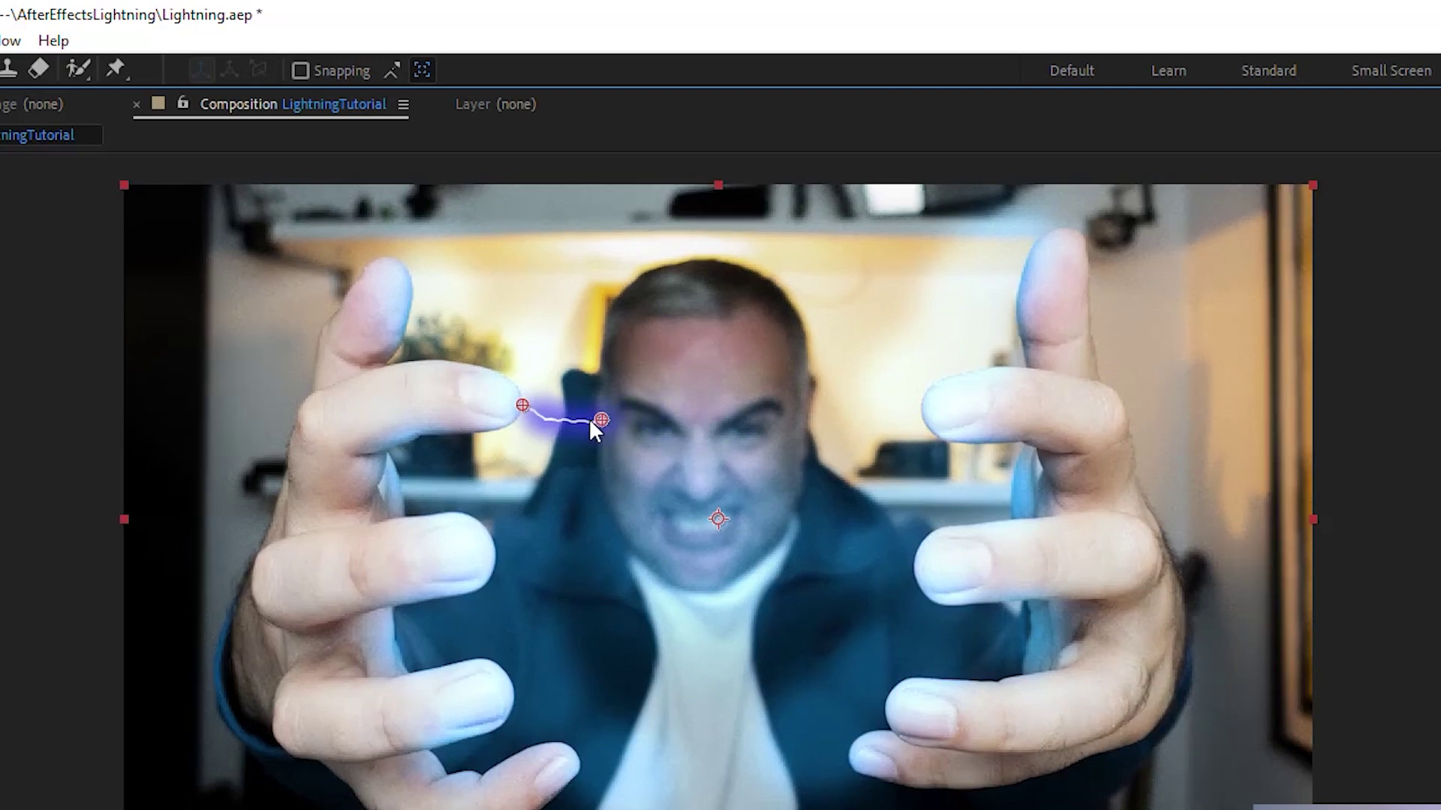
left_click_drag(593, 426, 563, 416)
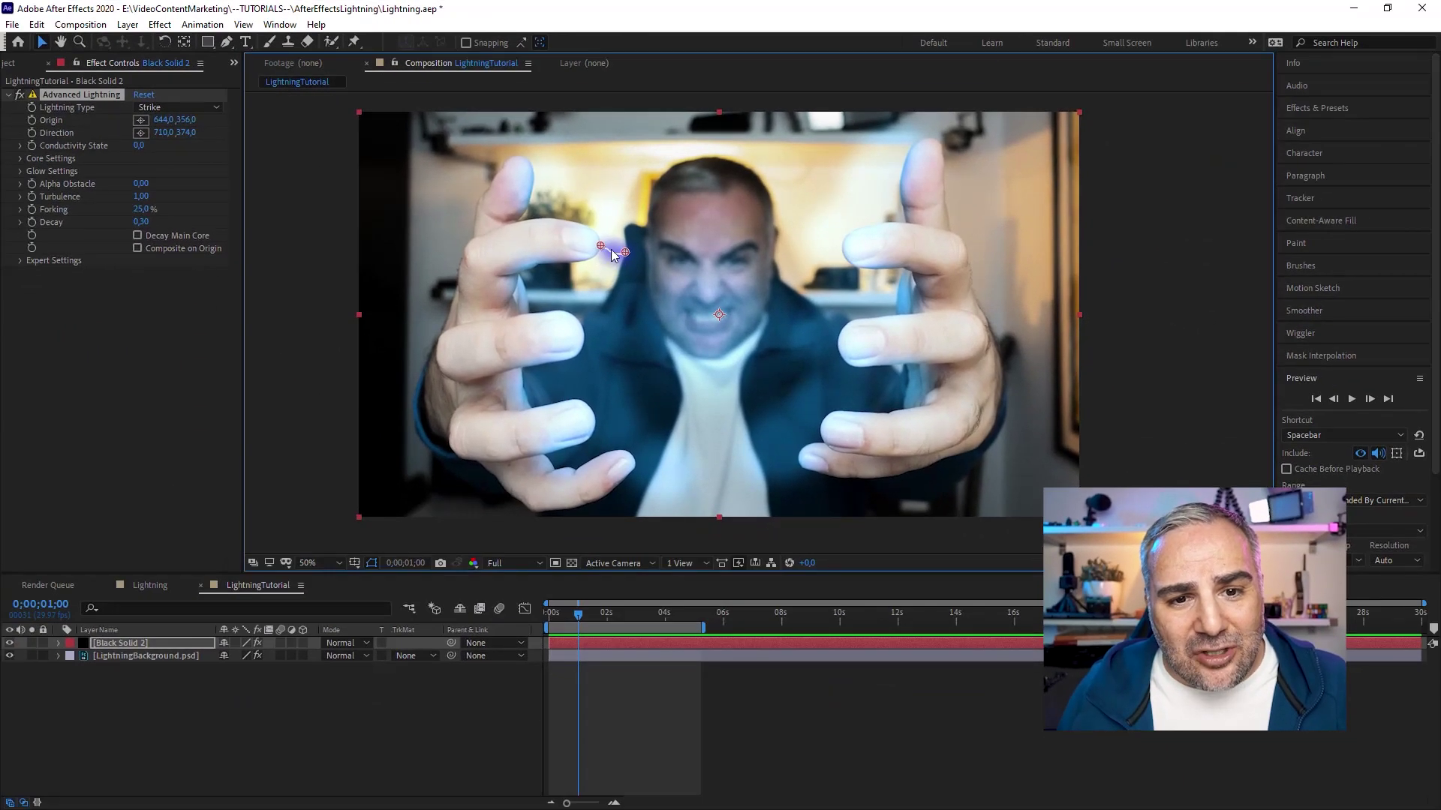
Step: At 100% zoom, land Direction on the right fingertip at 1294,368, then expand Core Settings
key(".")
left_click_drag(491, 179, 923, 174)
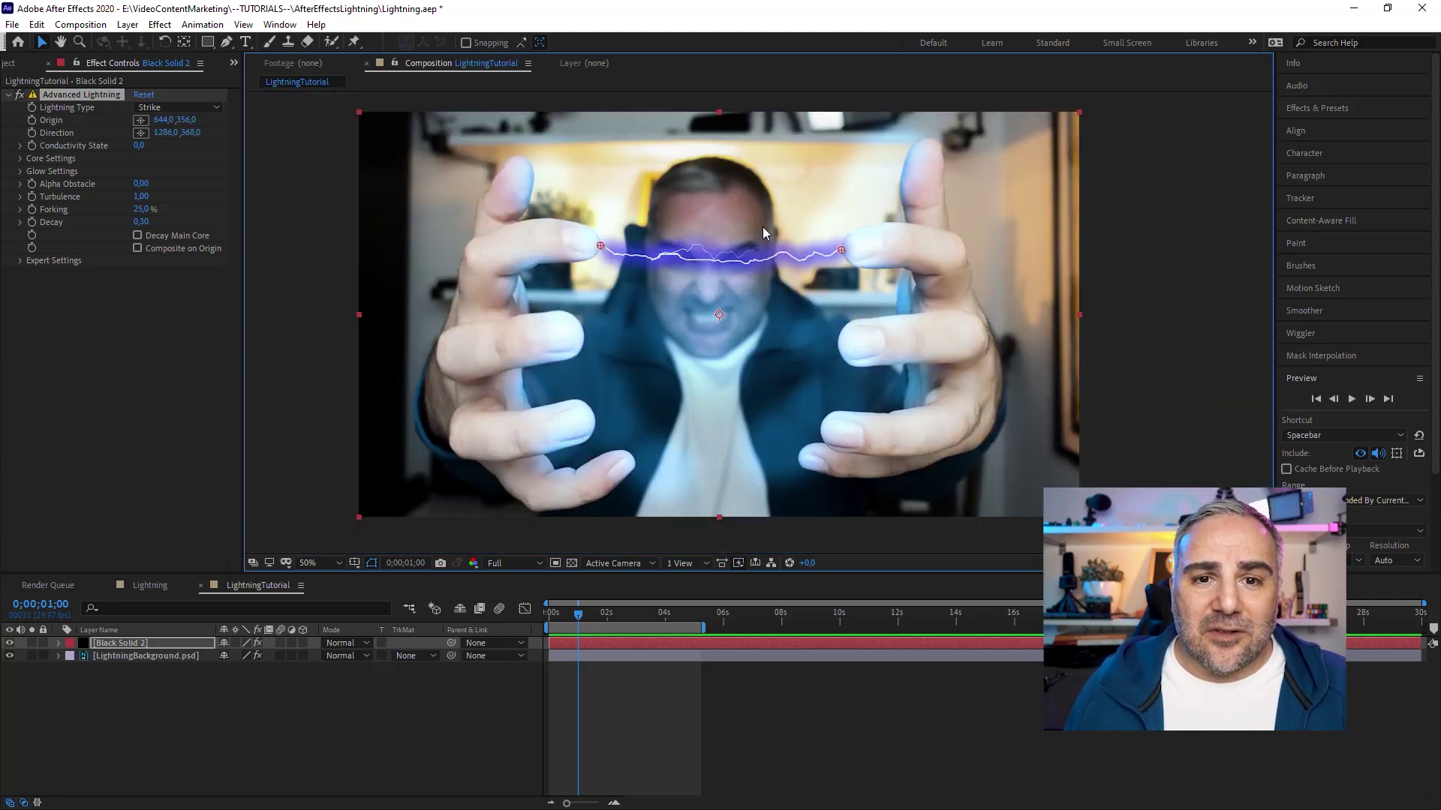
key("comma")
left_click_drag(841, 250, 845, 250)
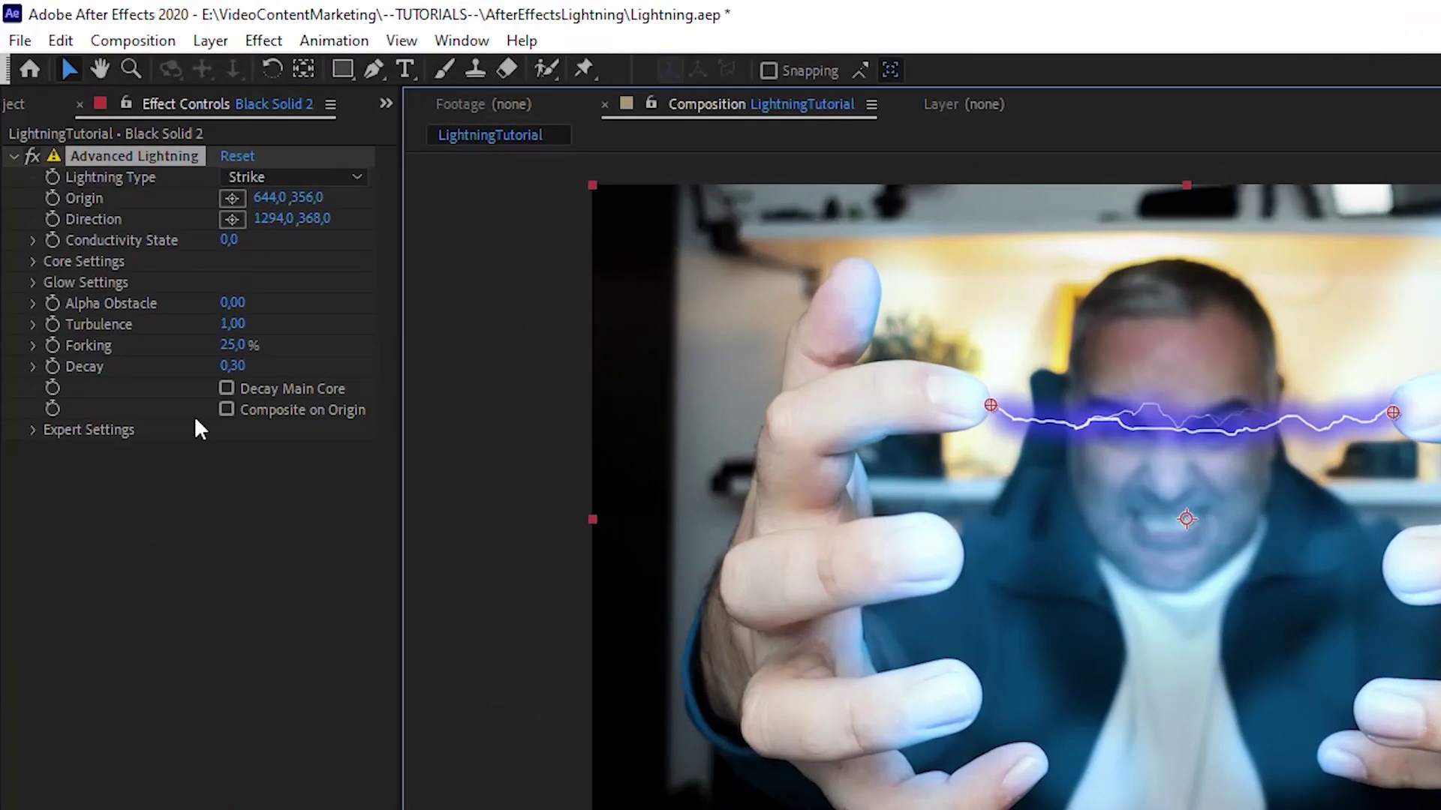
left_click(33, 261)
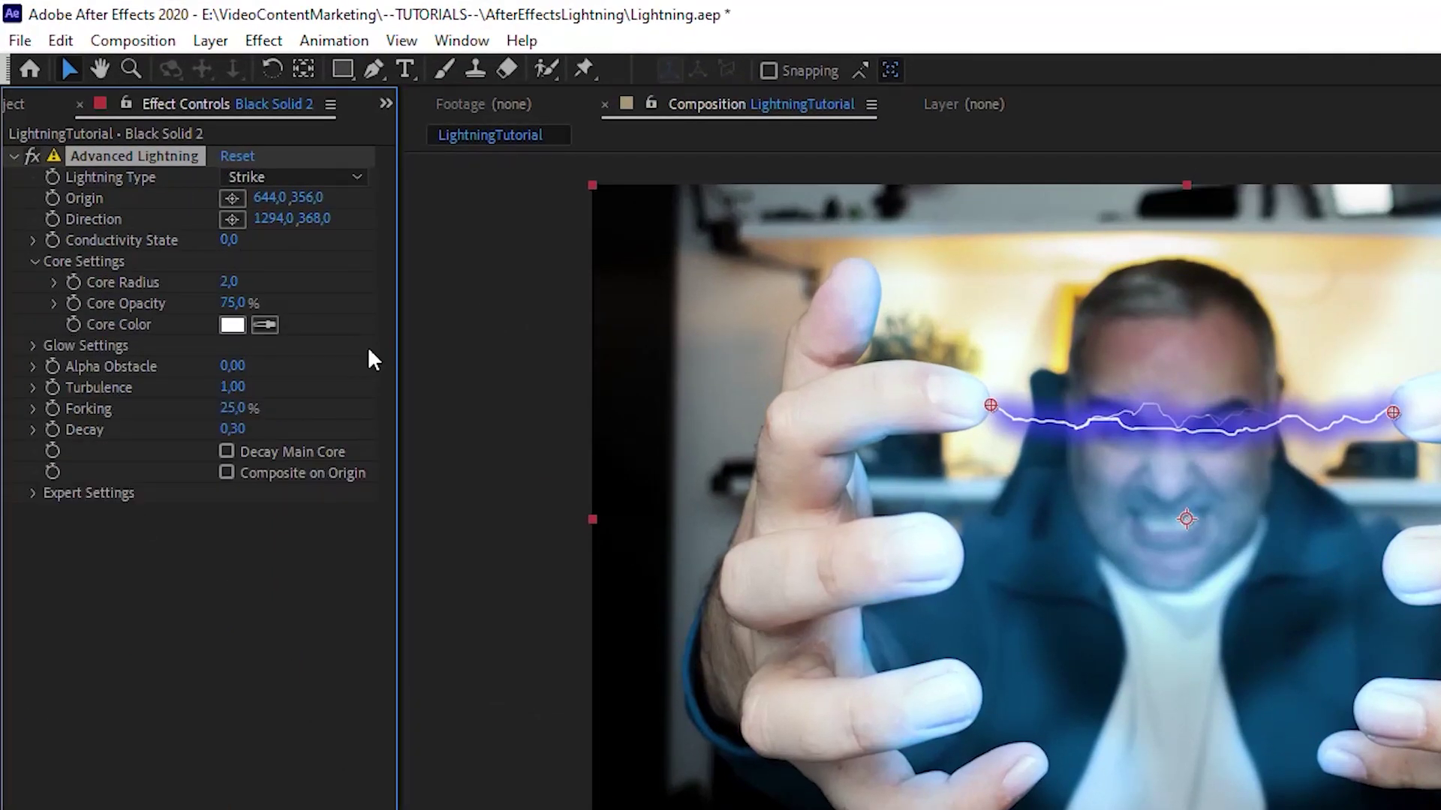
left_click_drag(228, 282, 361, 268)
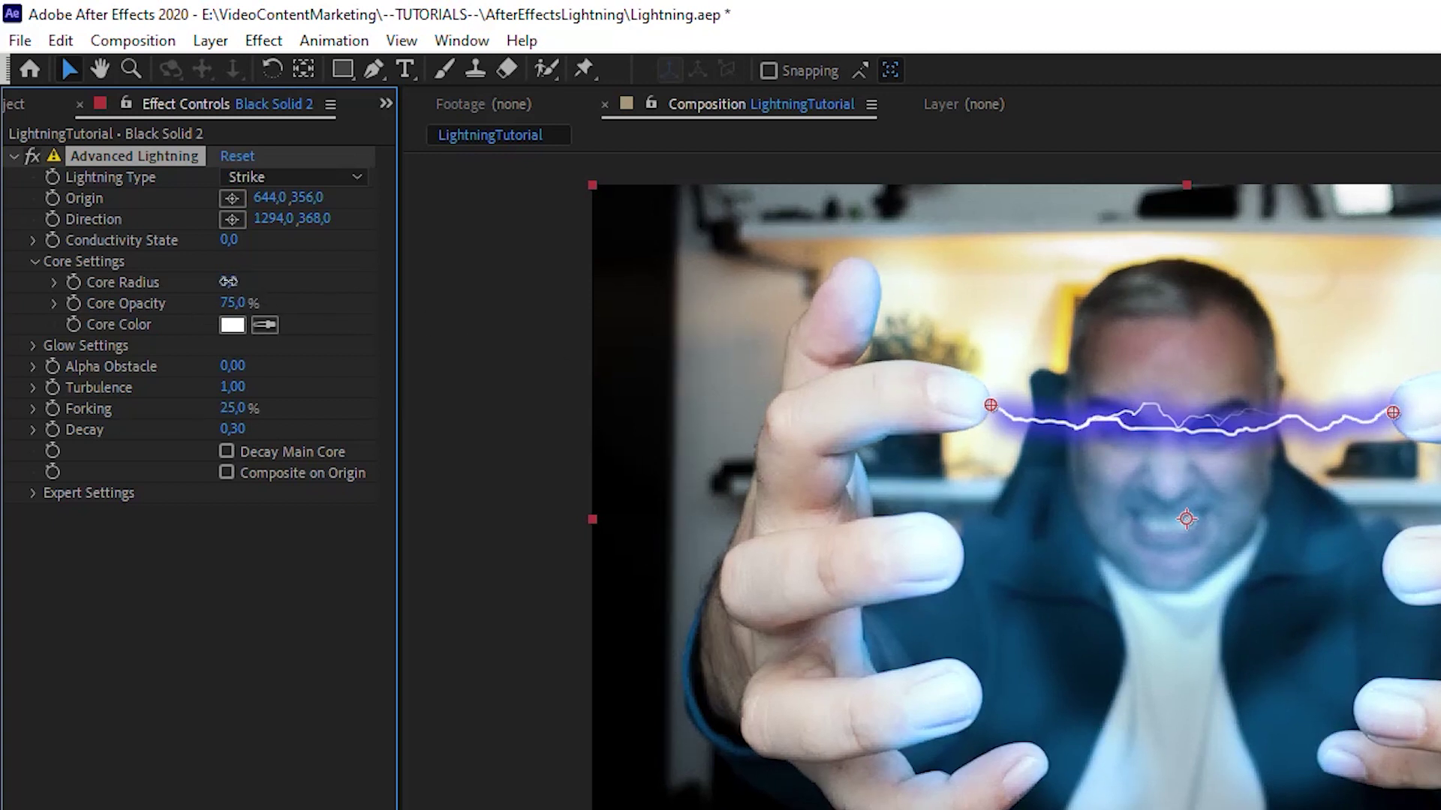
type("2")
key("Return")
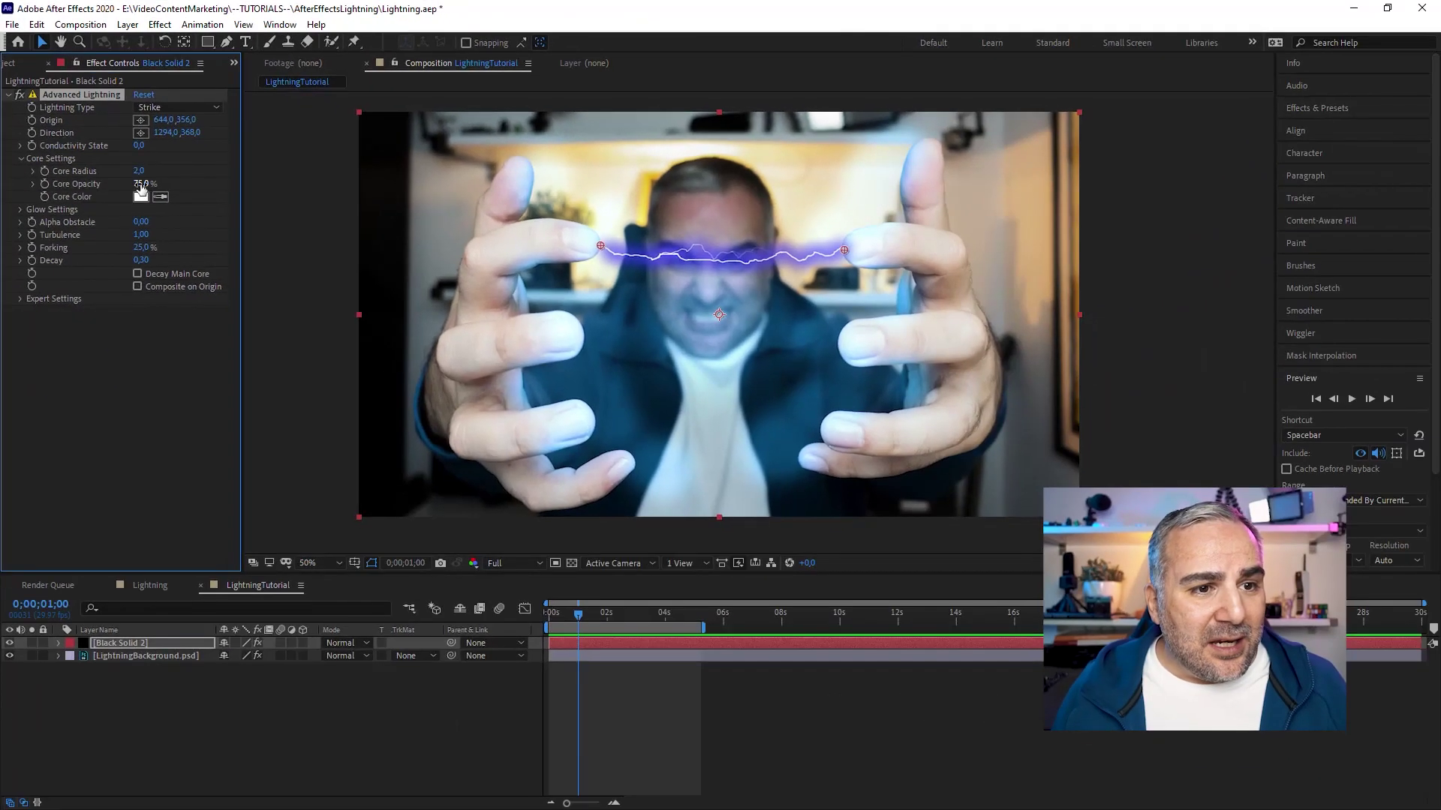
left_click(141, 184)
type("10")
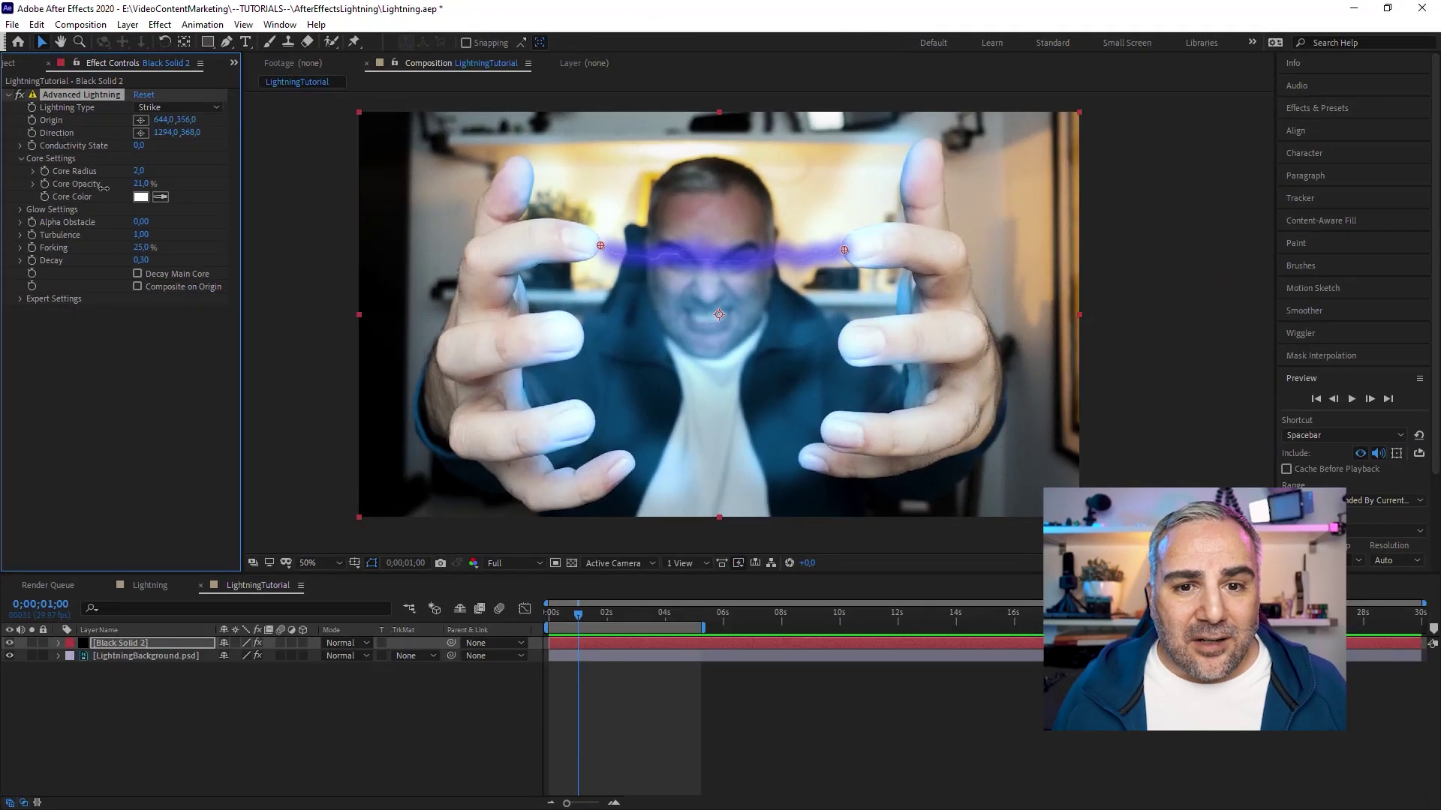
key("Return")
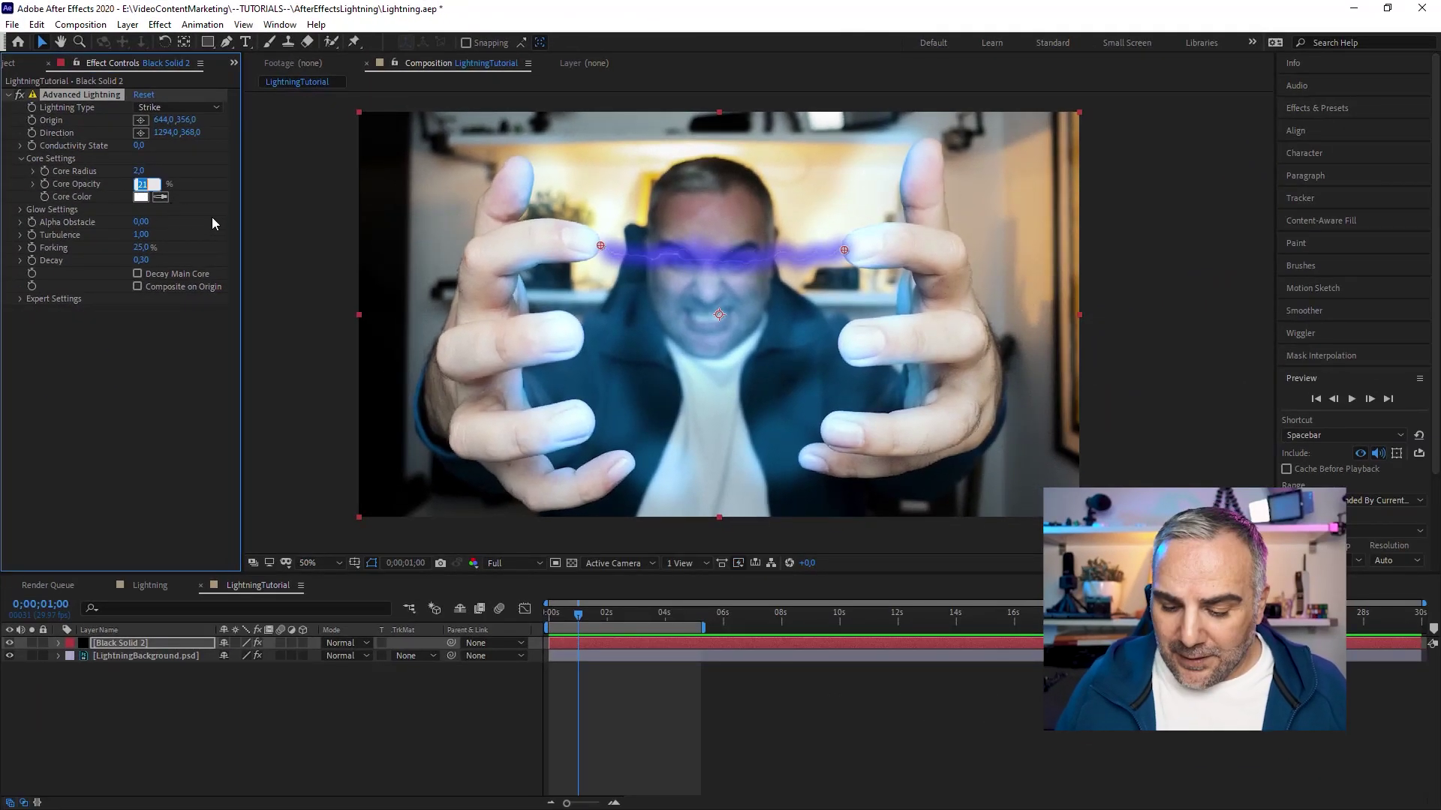
key("ctrl+z")
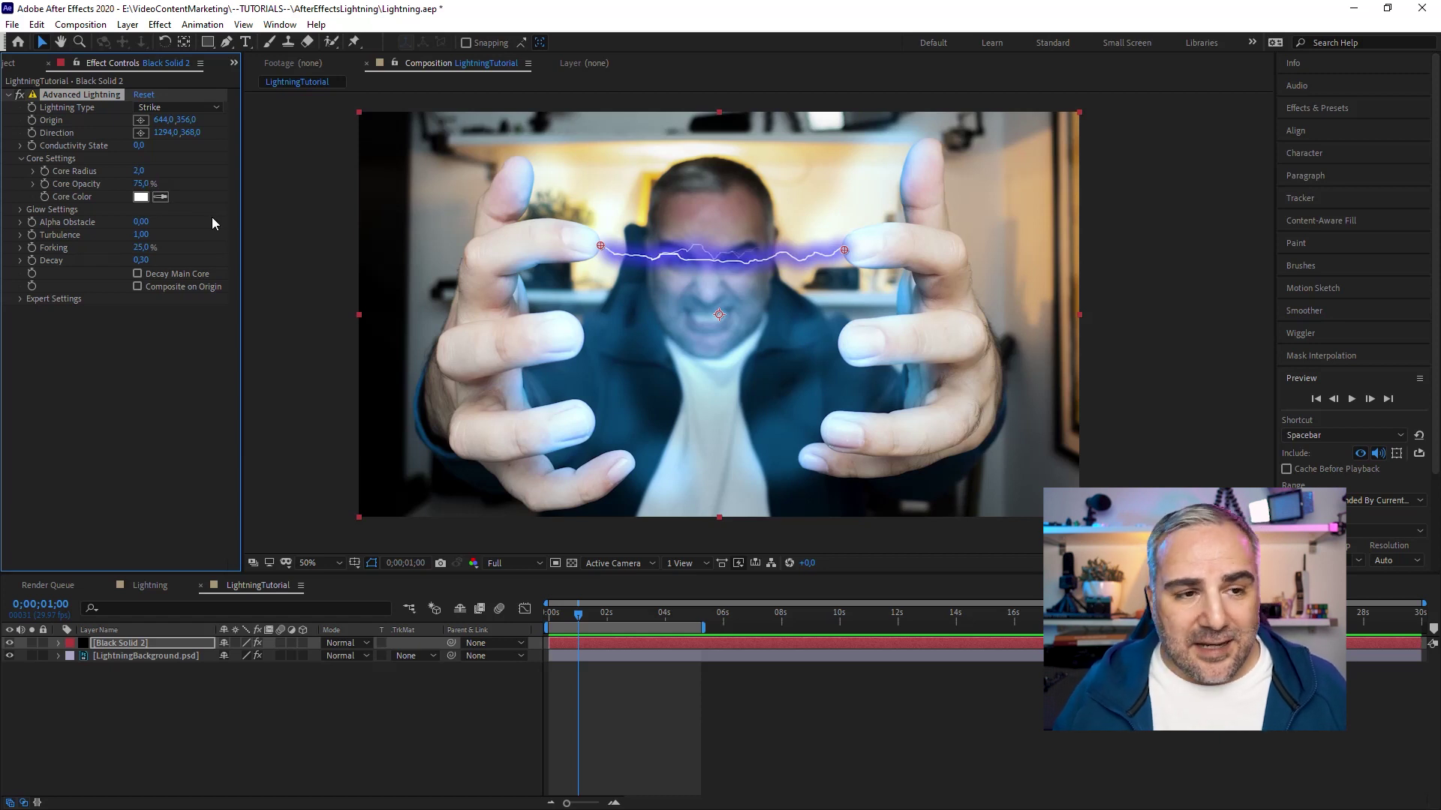
left_click(141, 196)
type("ff0000")
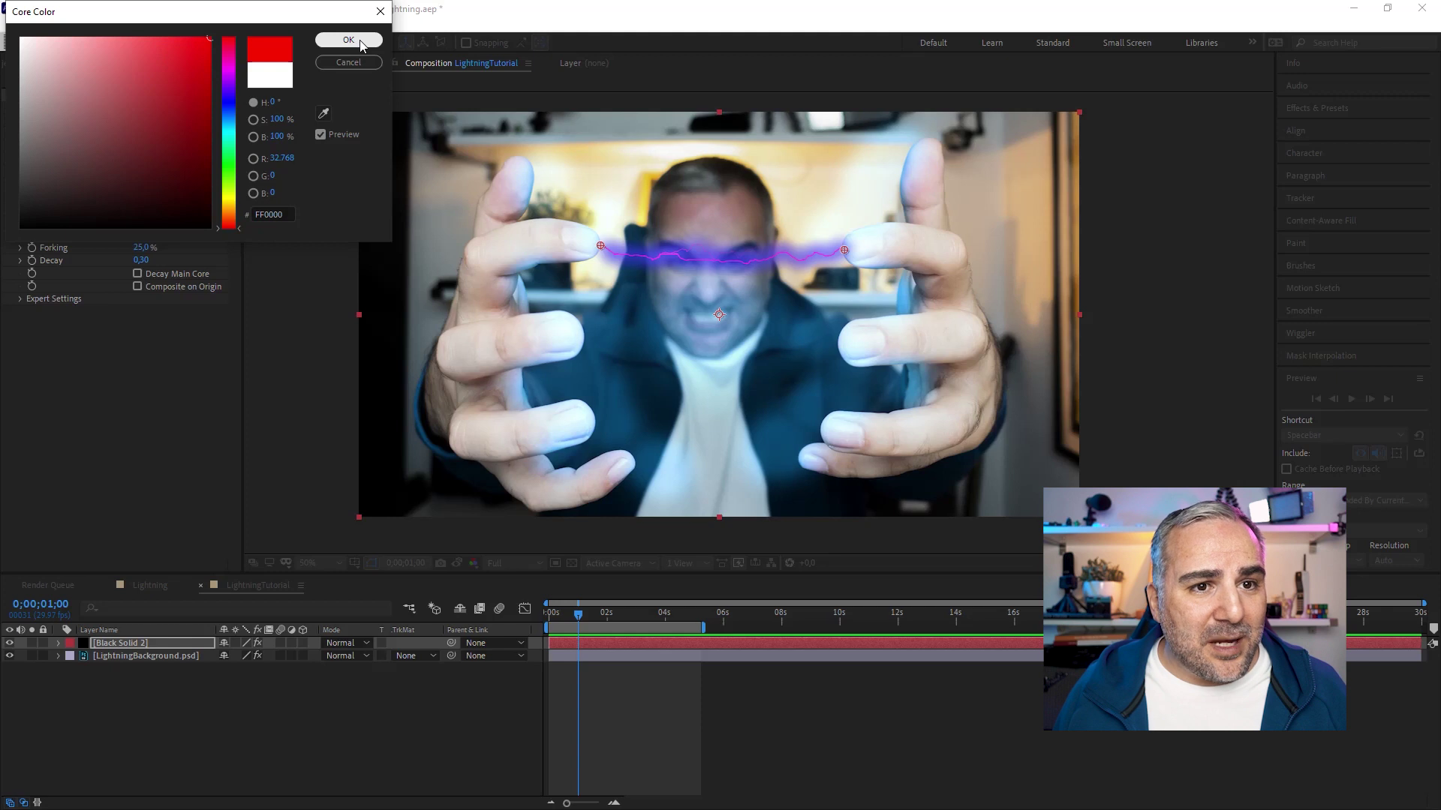
key("Return")
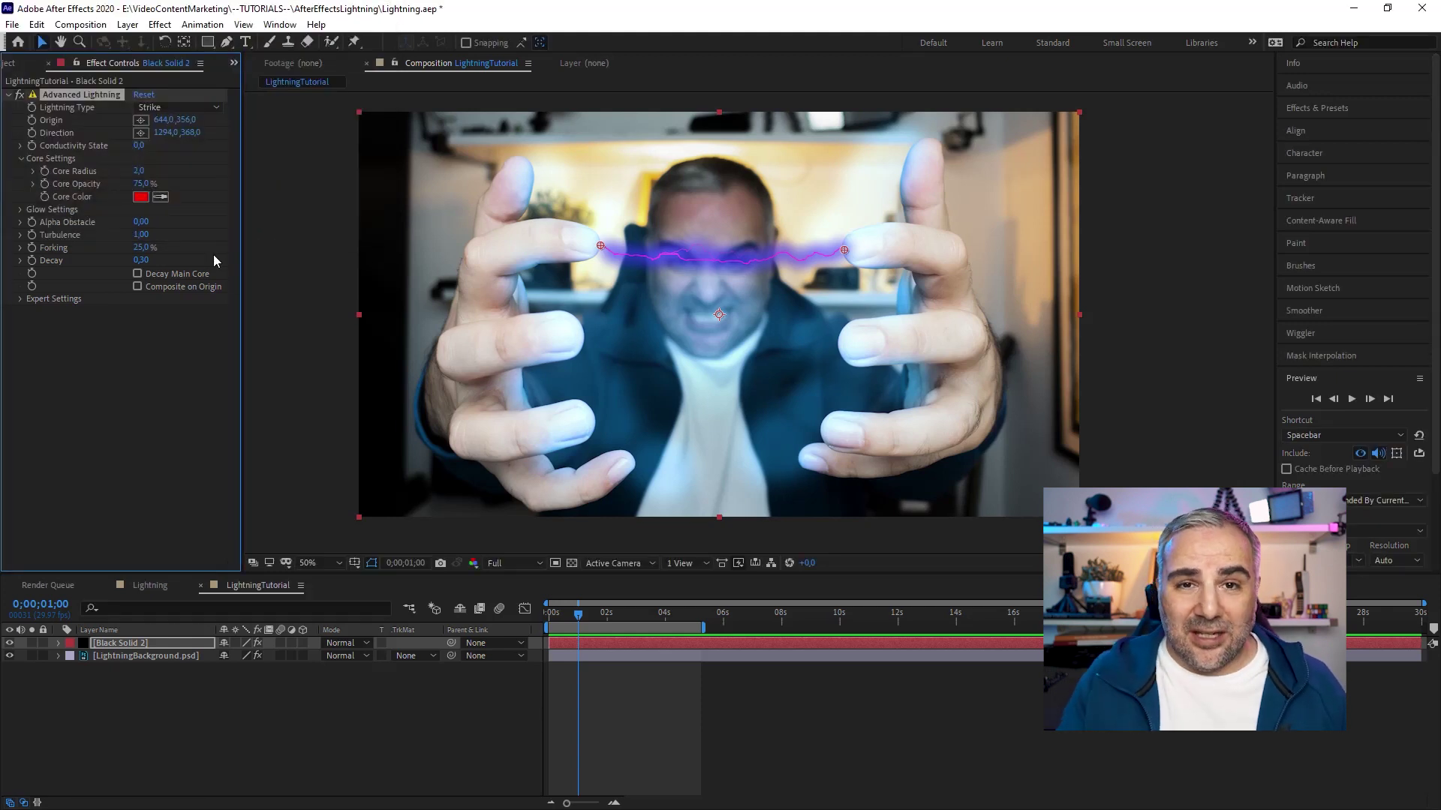
left_click(140, 199)
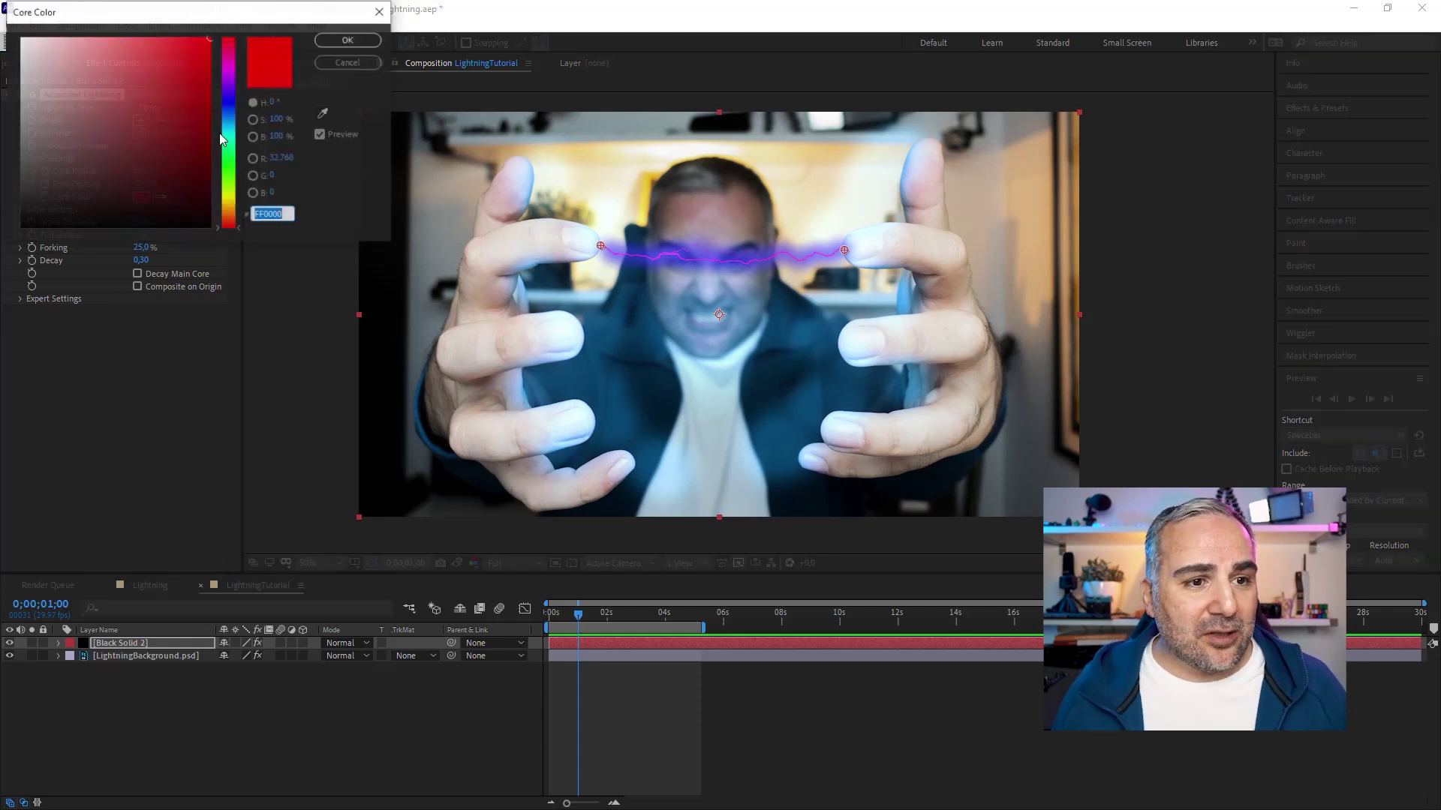
left_click(20, 37)
left_click(350, 41)
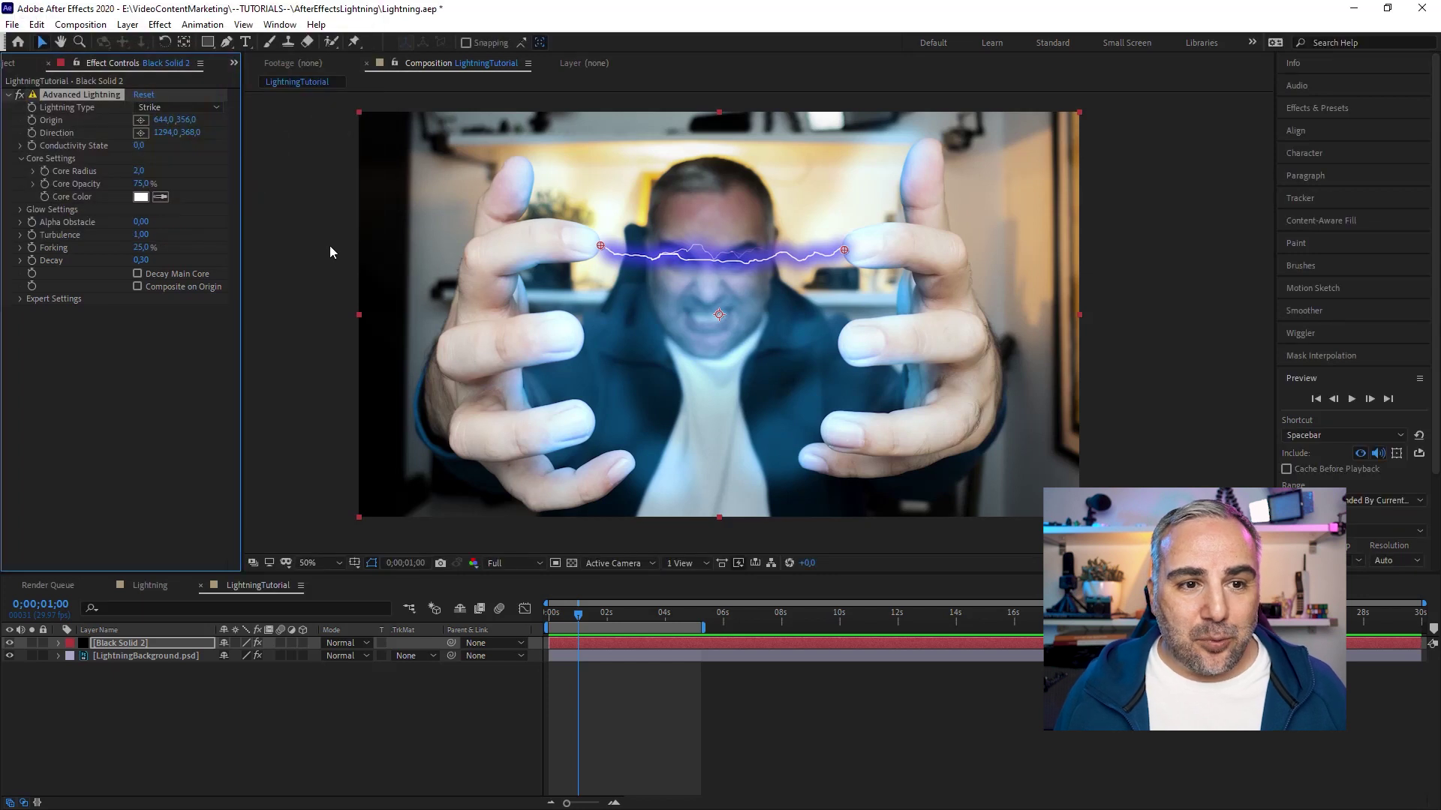
left_click(98, 368)
left_click(21, 210)
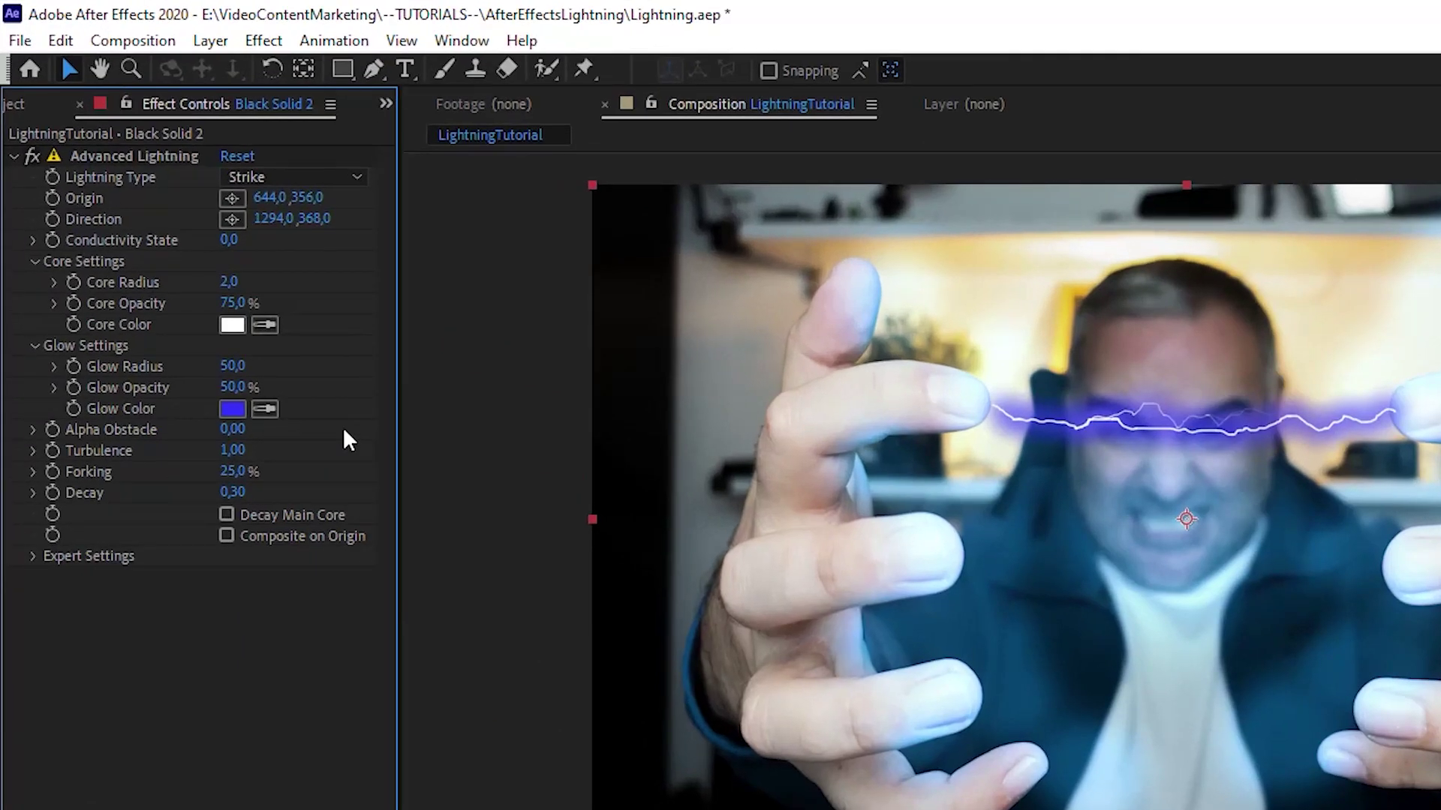
Step: Set the lightning Glow Color to pale blue 93B1FD and deselect the effect
left_click(233, 408)
left_click(166, 64)
left_click_drag(381, 188, 389, 183)
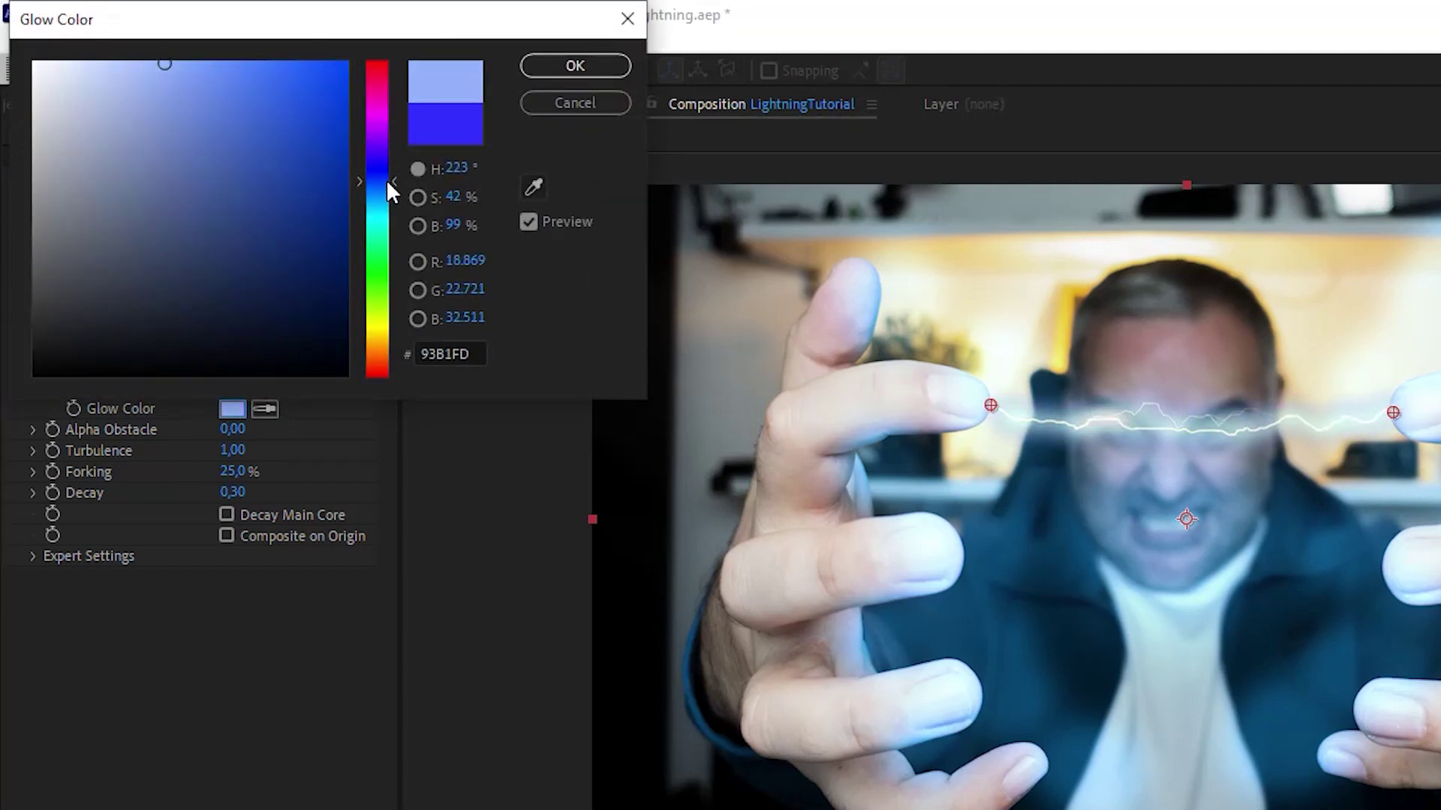
left_click(576, 66)
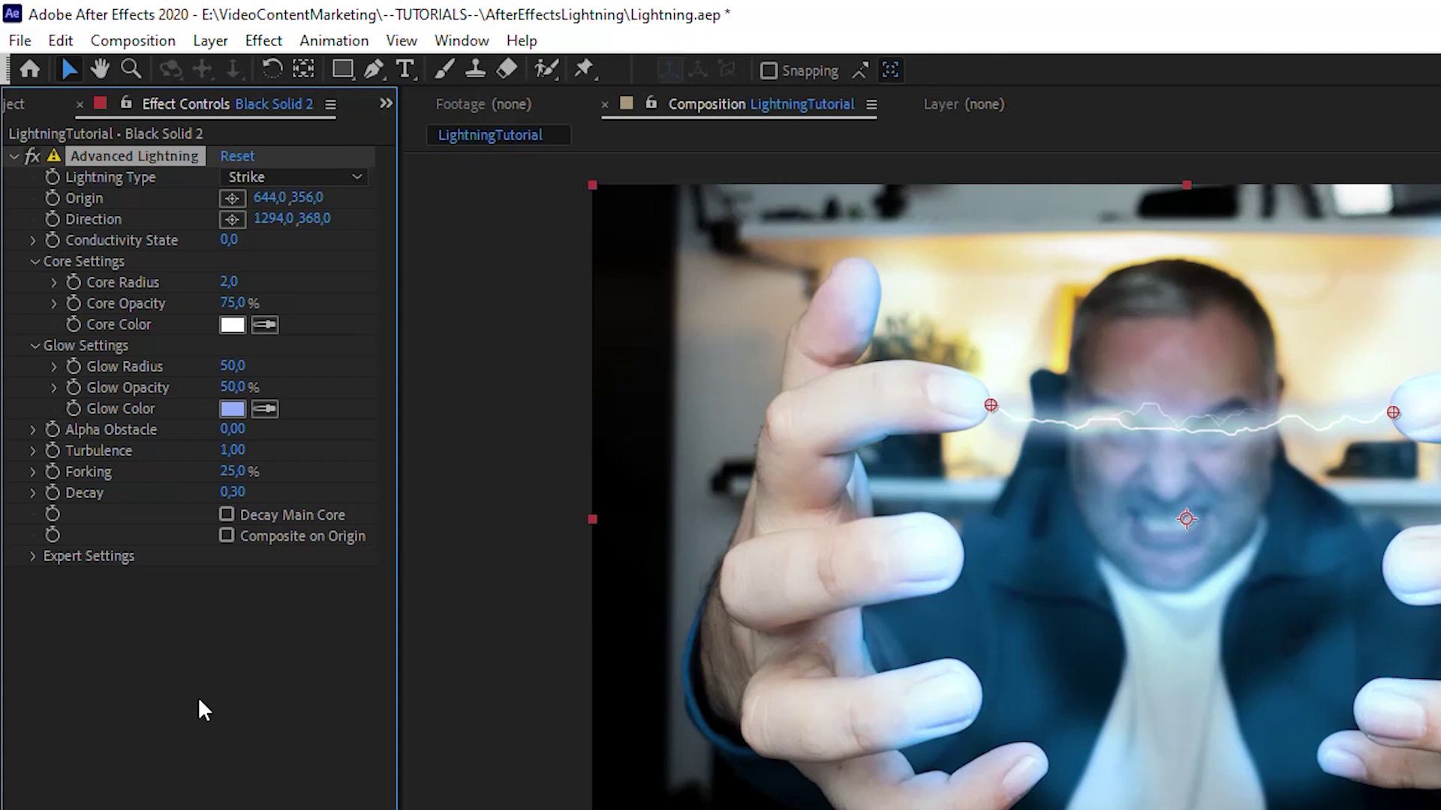
left_click(216, 701)
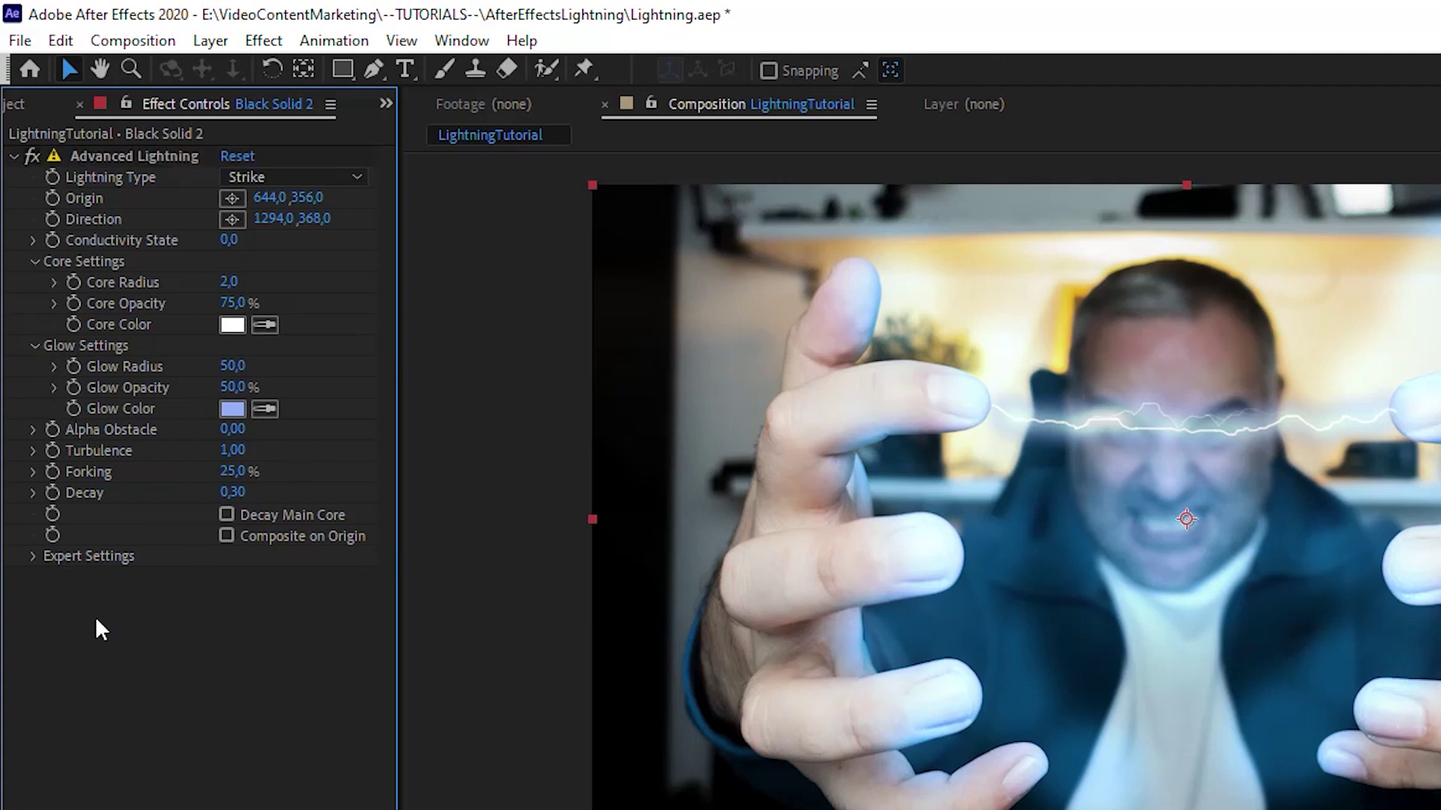
left_click_drag(233, 471, 259, 470)
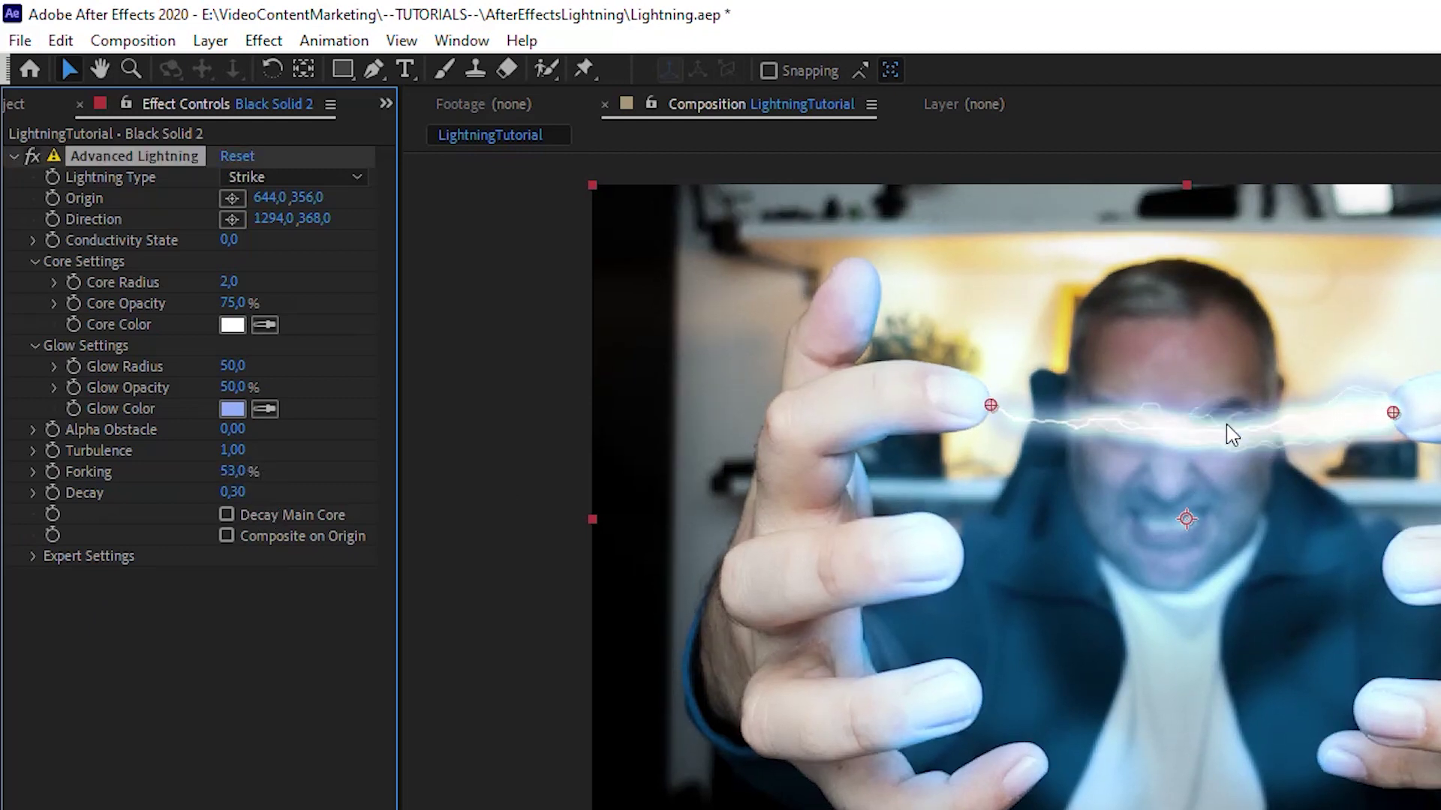
scroll(1227, 421, "up", 2)
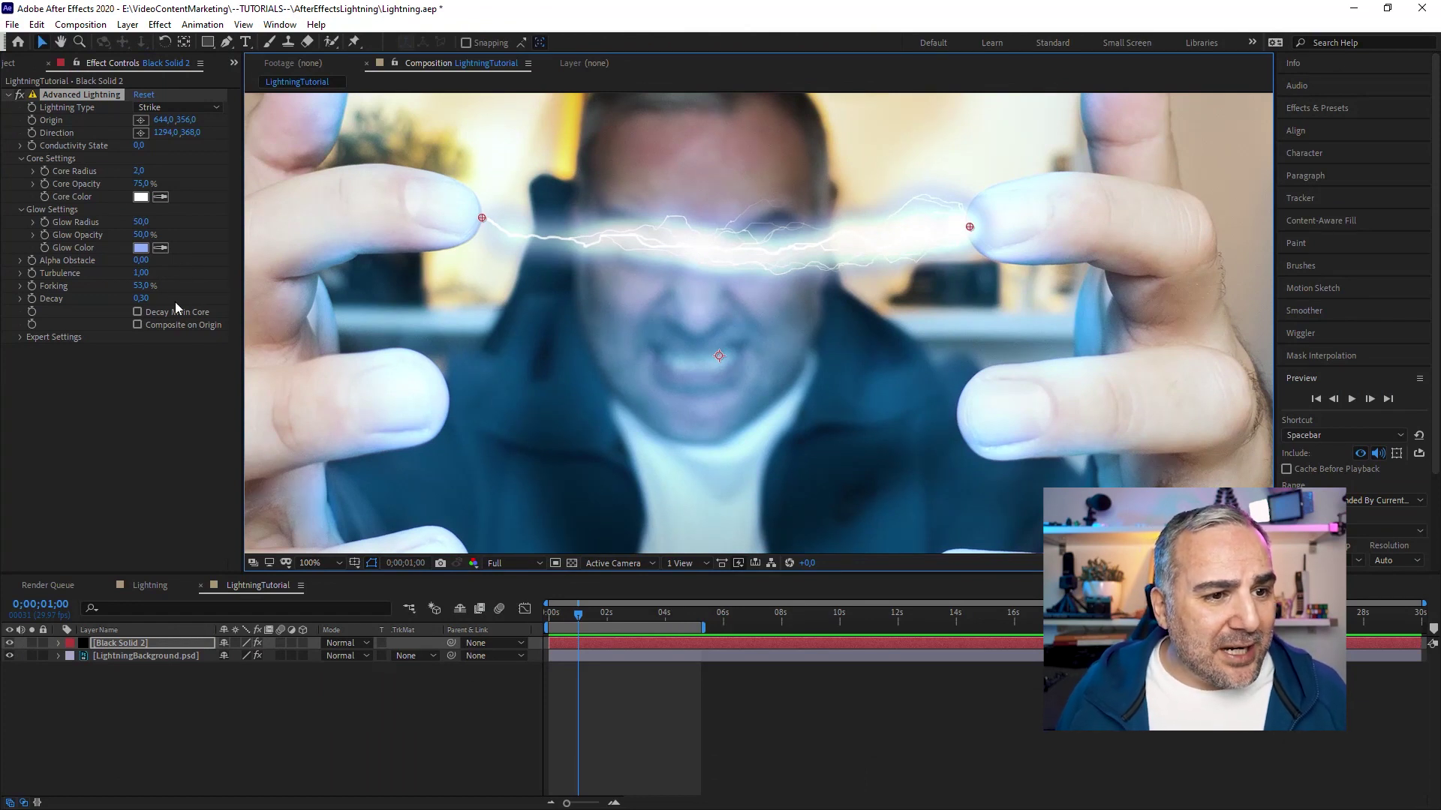
left_click_drag(144, 286, 147, 292)
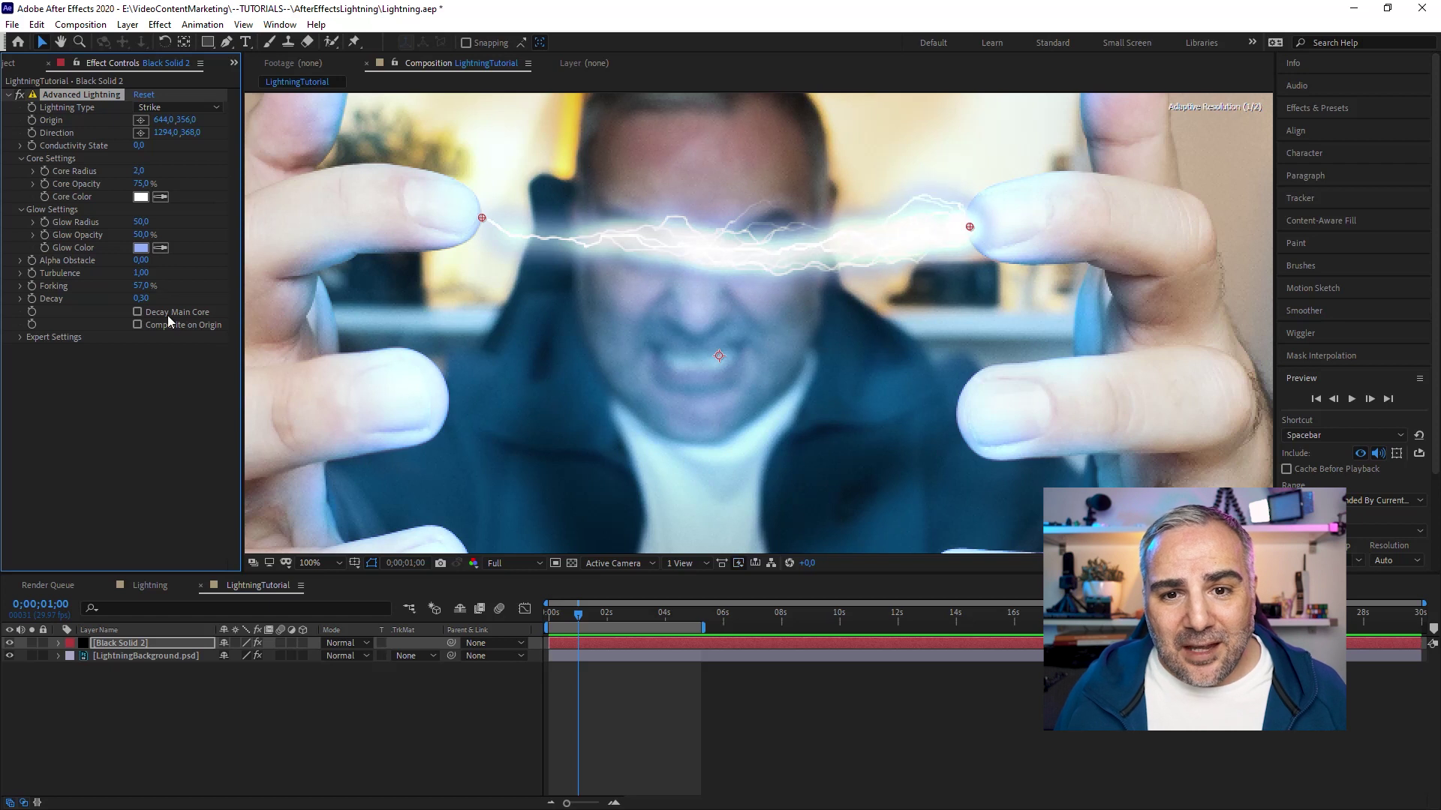
left_click(143, 286)
type("25")
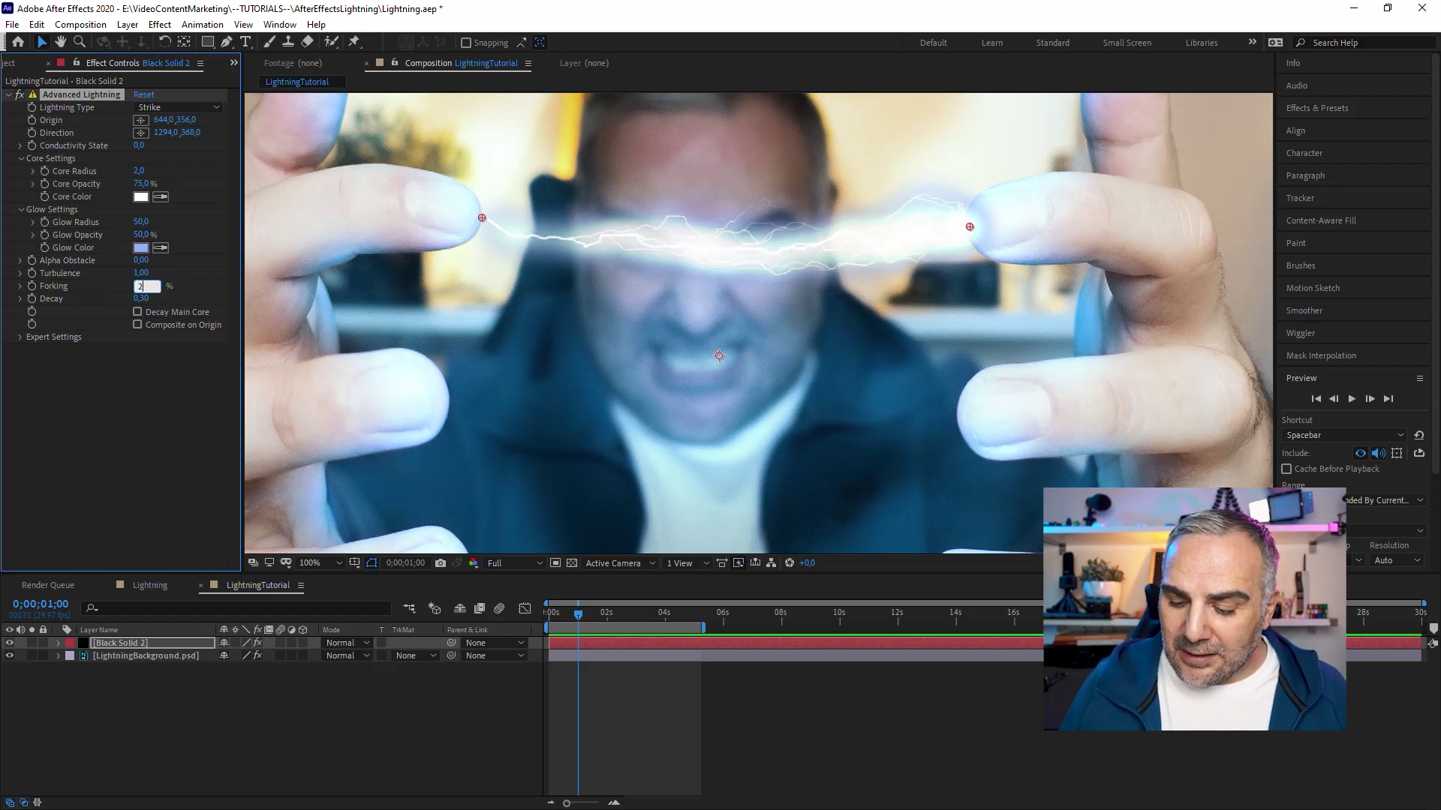
key("Return")
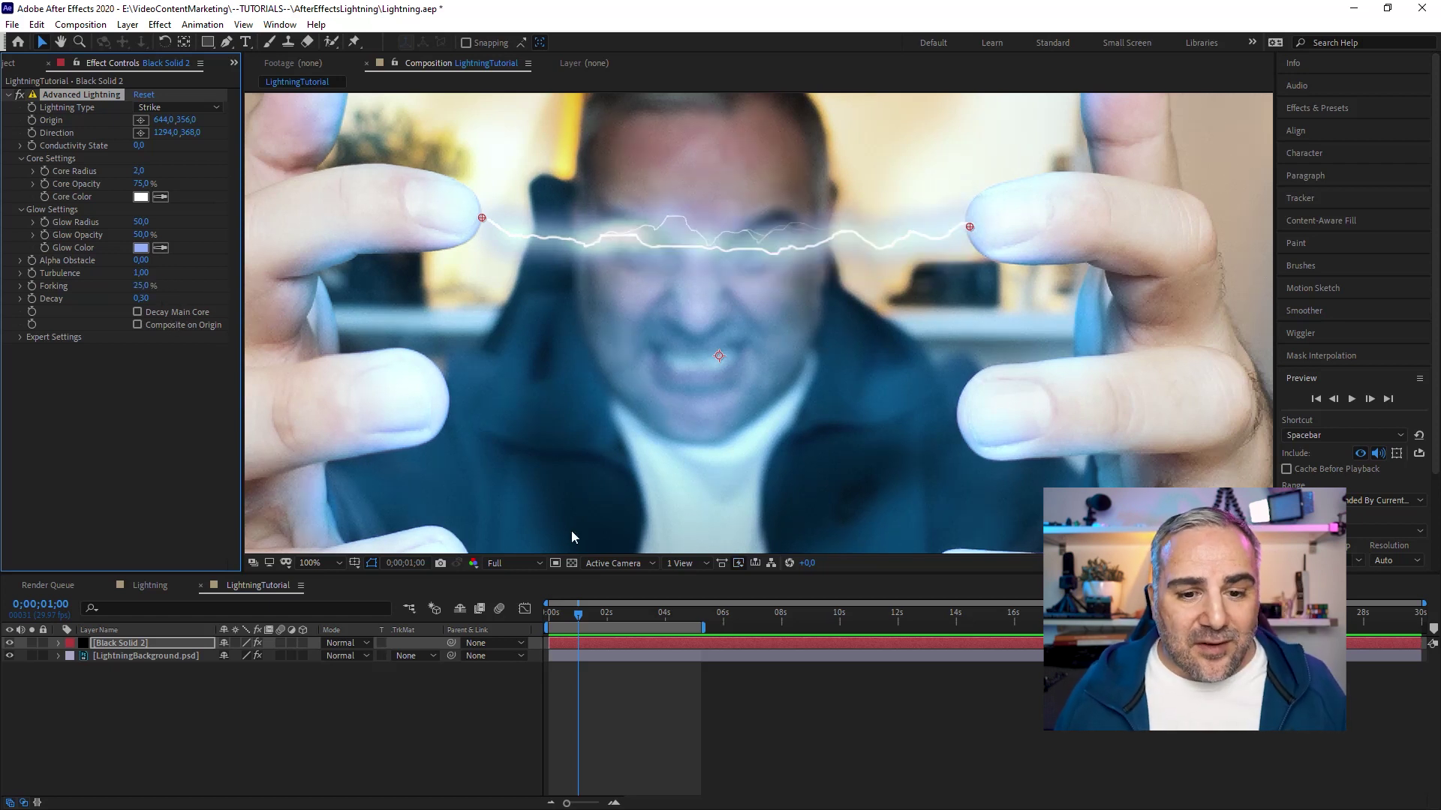
left_click_drag(561, 616, 541, 620)
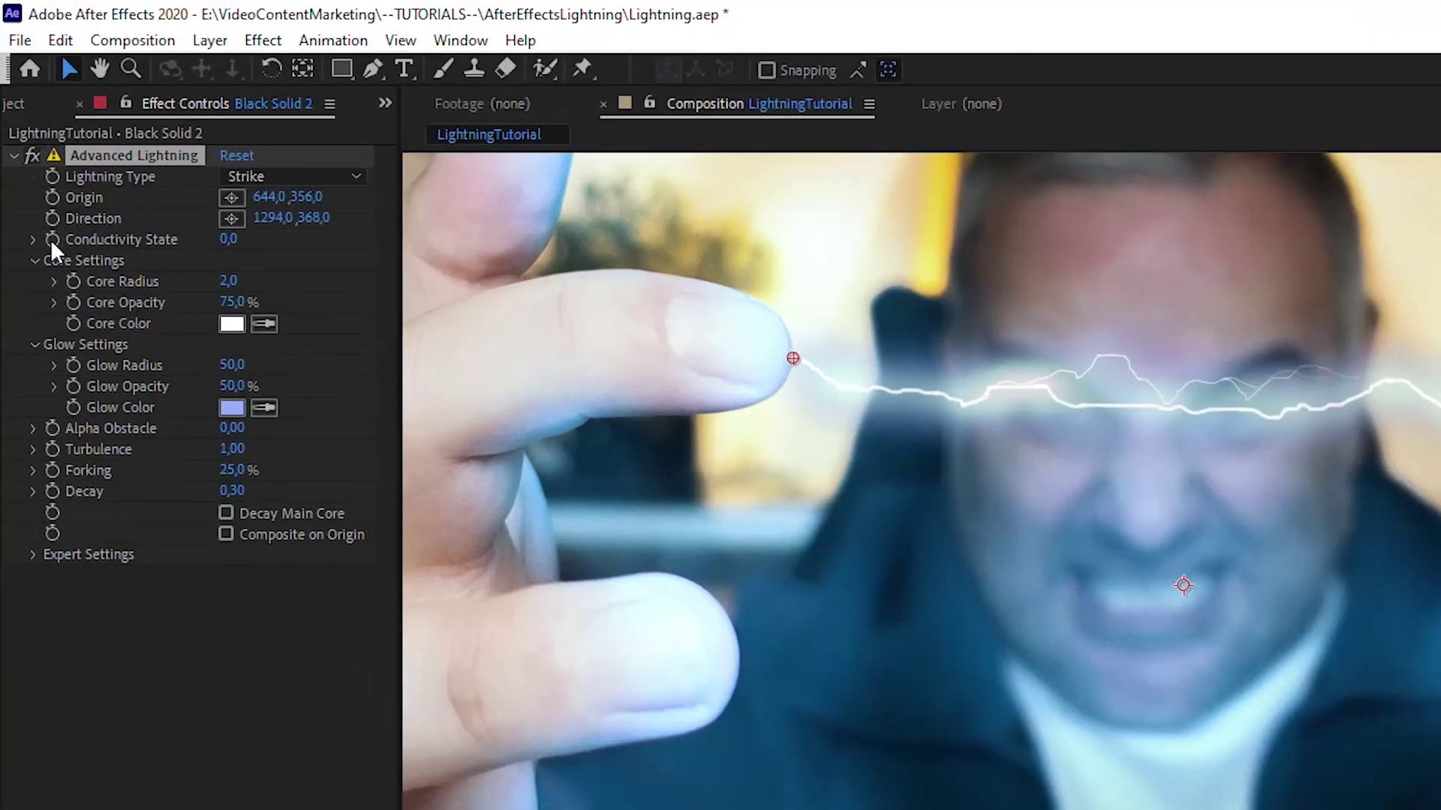
Step: Keyframe Conductivity State from 0 at the start to 6.0 at about 5;06, then preview
key("ctrl+Down")
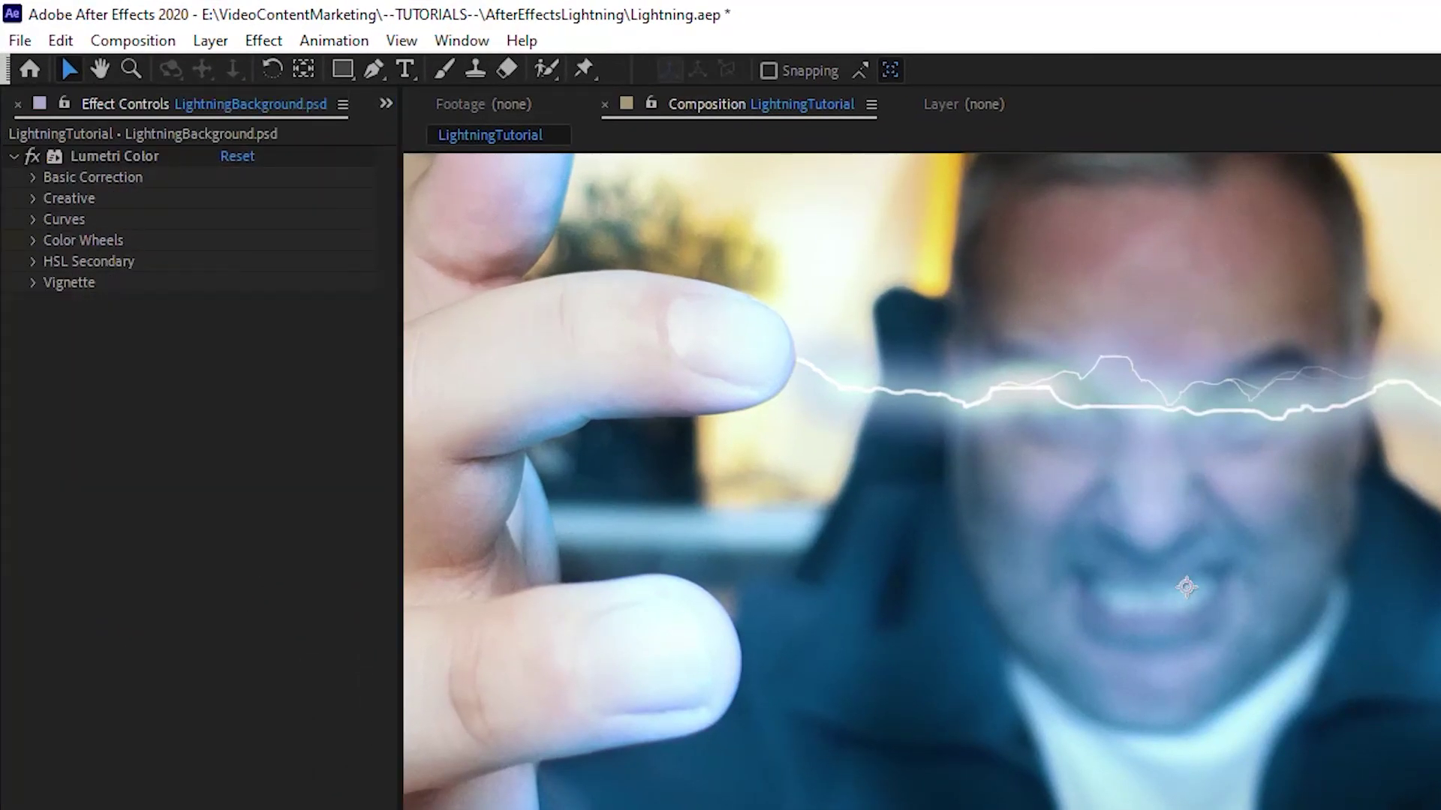
key("ctrl+Up")
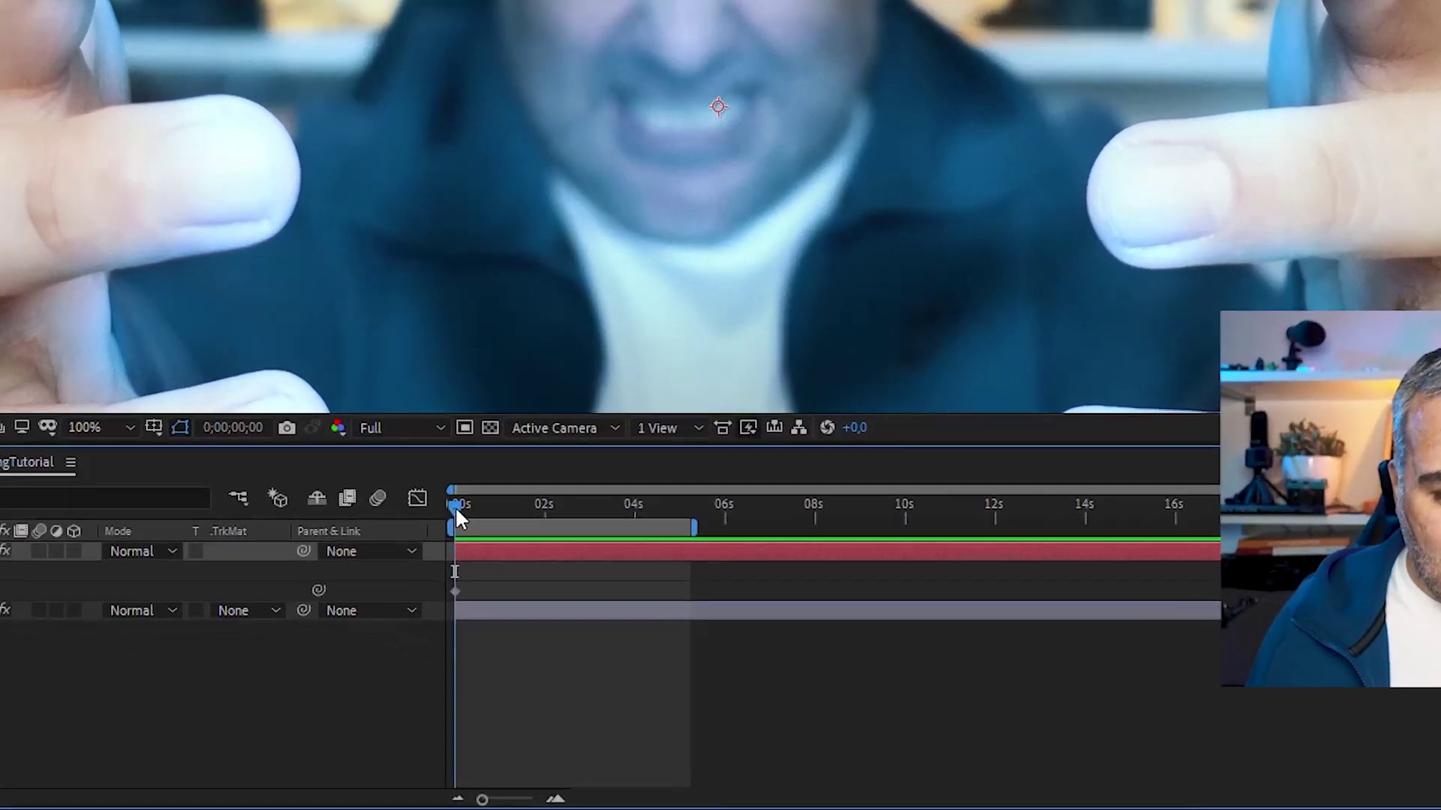
left_click_drag(456, 518, 689, 526)
left_click_drag(140, 145, 199, 144)
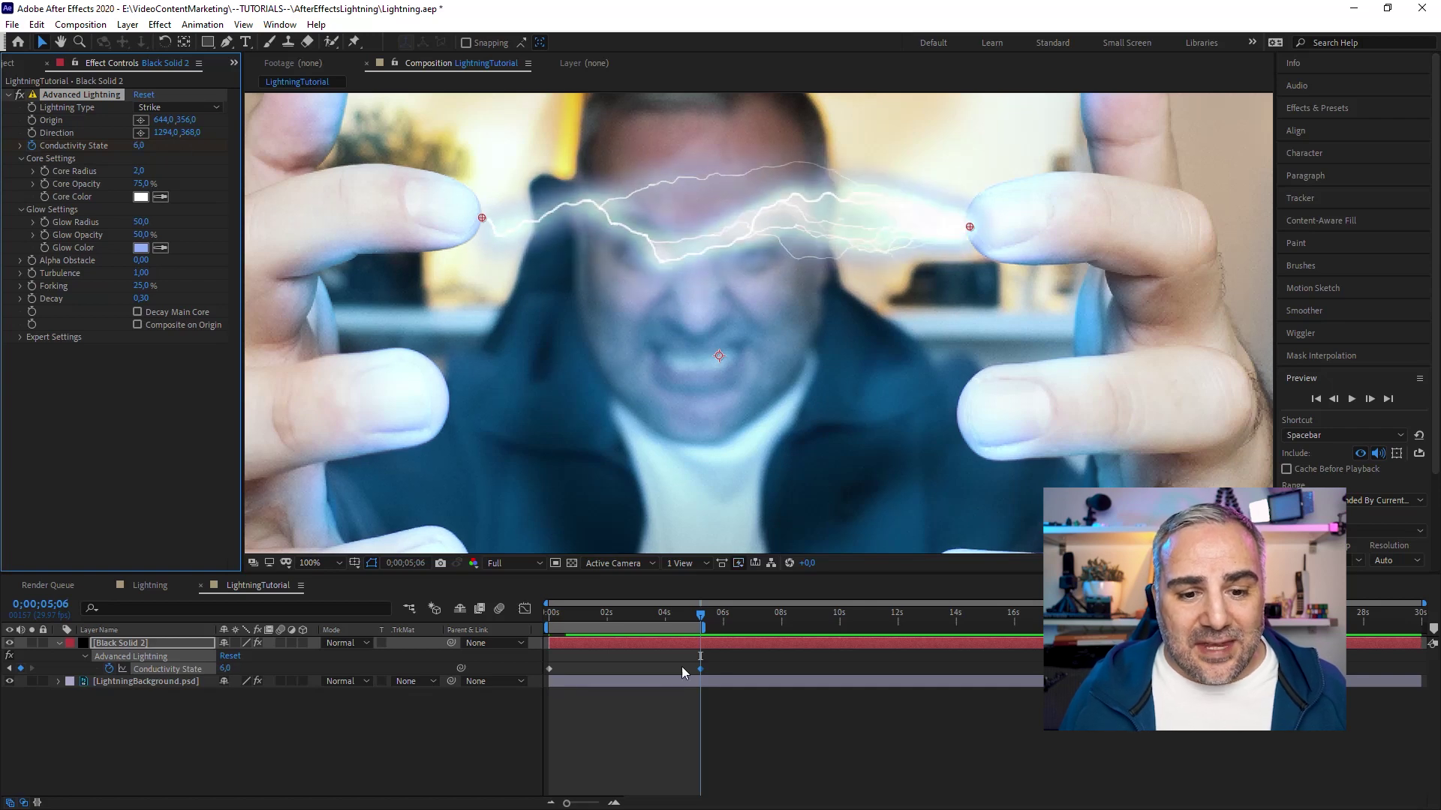
left_click_drag(552, 618, 620, 631)
key("comma")
key("comma")
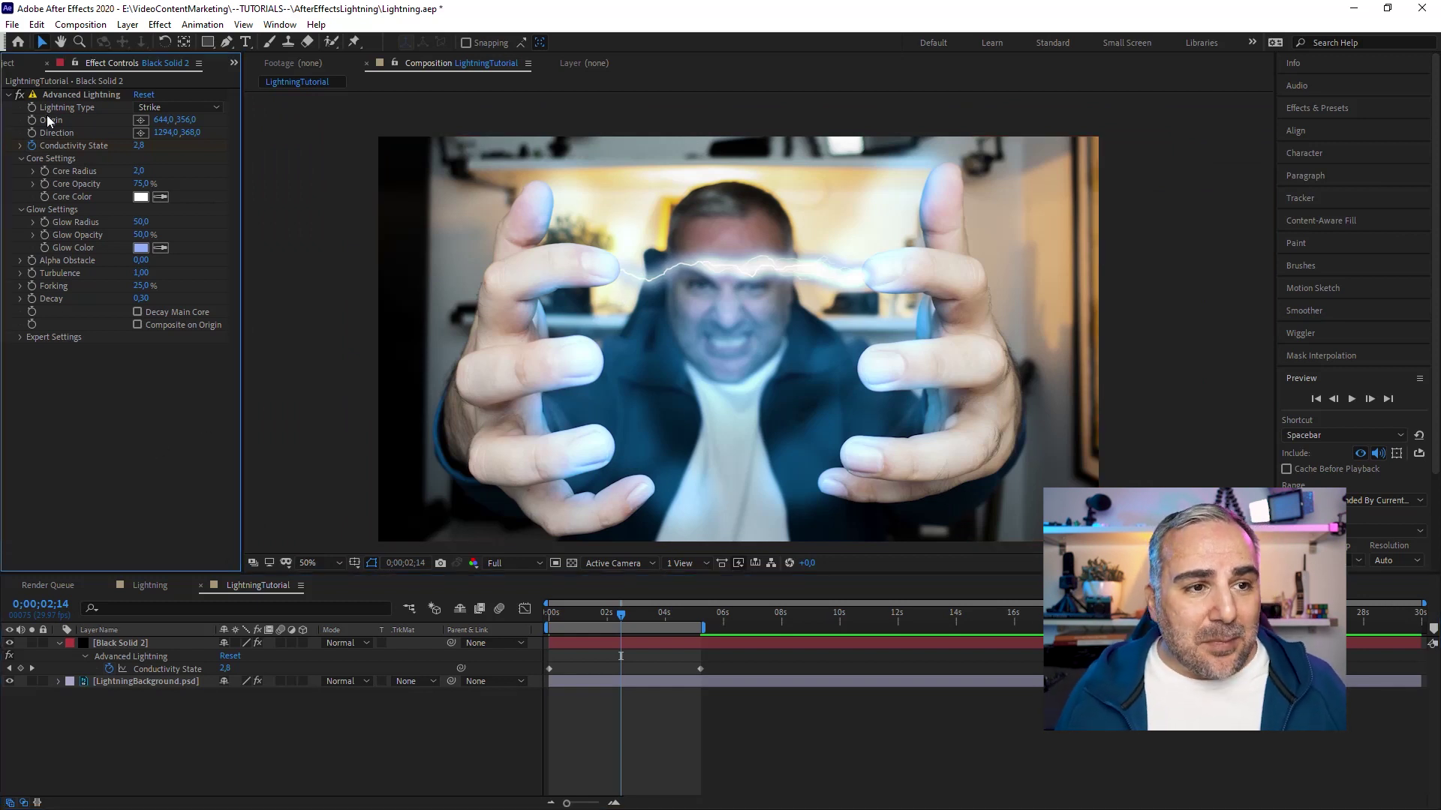
Step: Duplicate the Black Solid 2 layer, discarding an accidental effect copy, and select the top copy
left_click(9, 94)
left_click(48, 93)
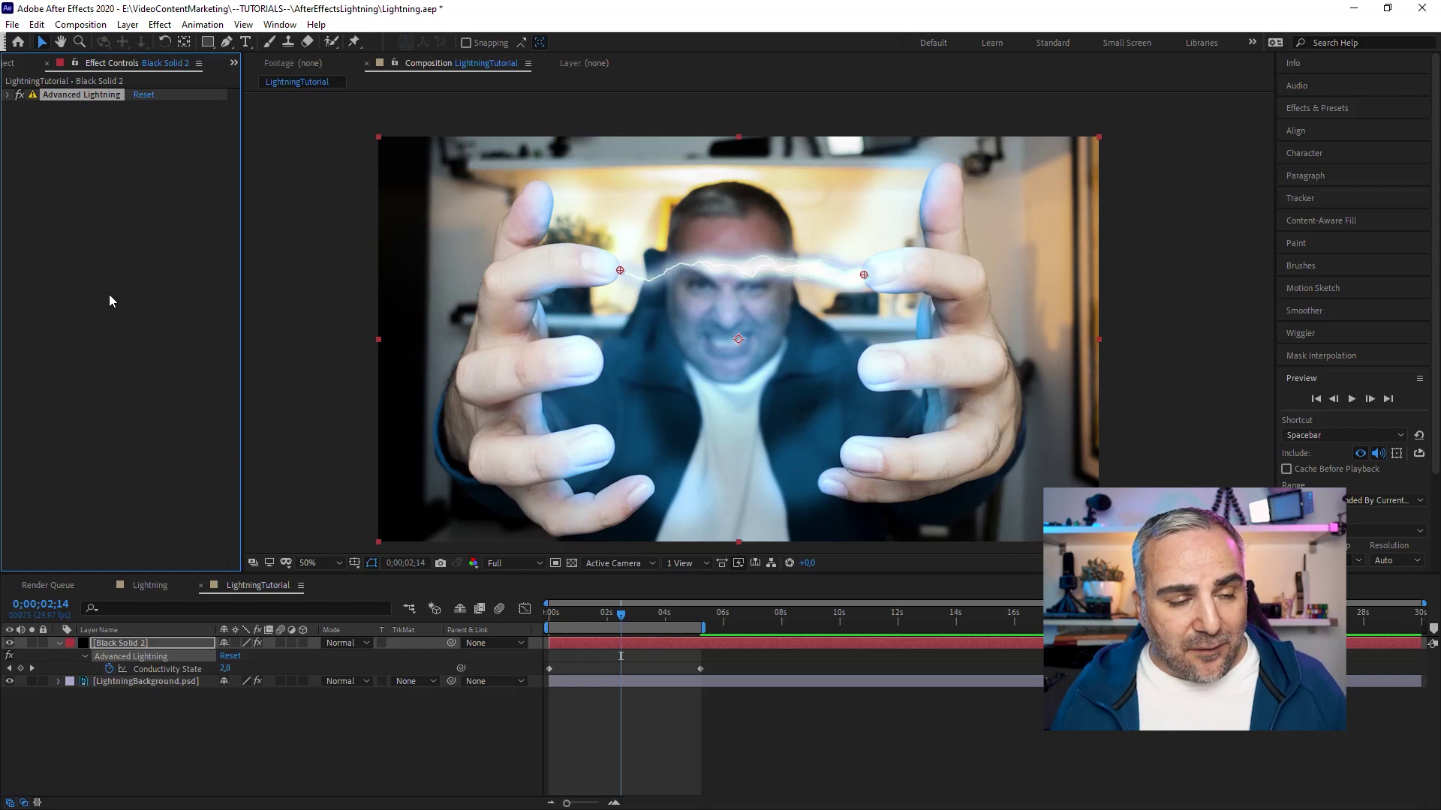
key("ctrl+d")
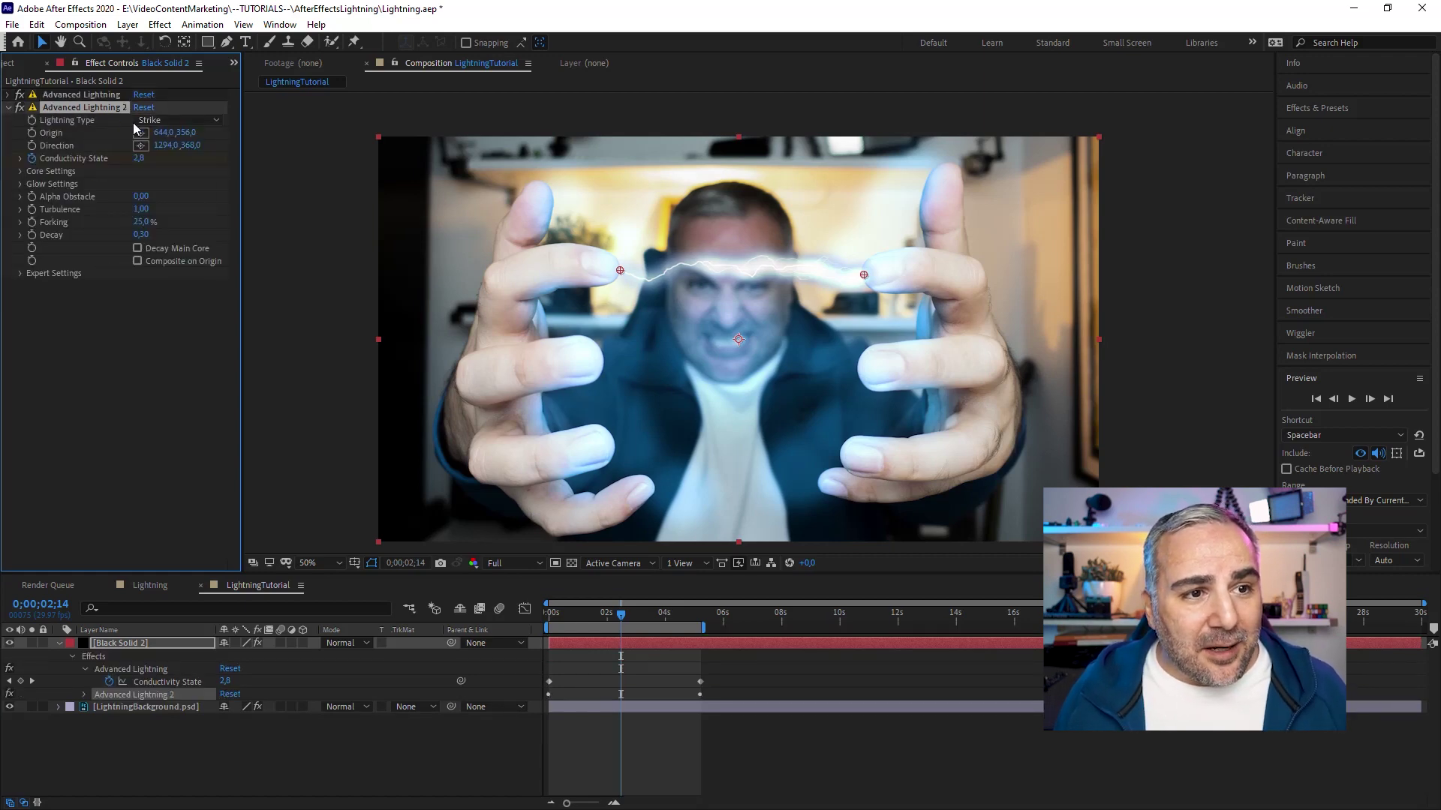
key("Delete")
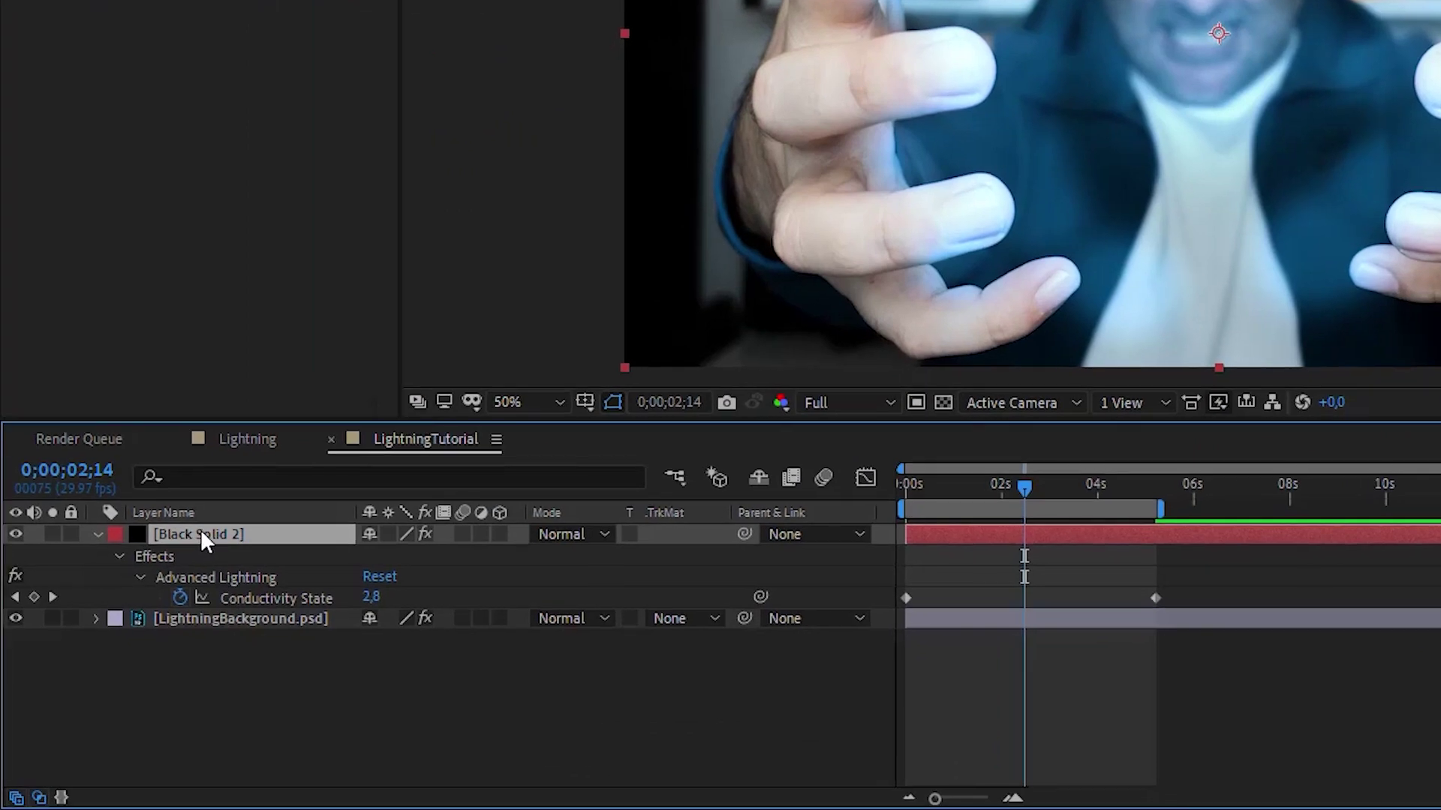
key("ctrl+d")
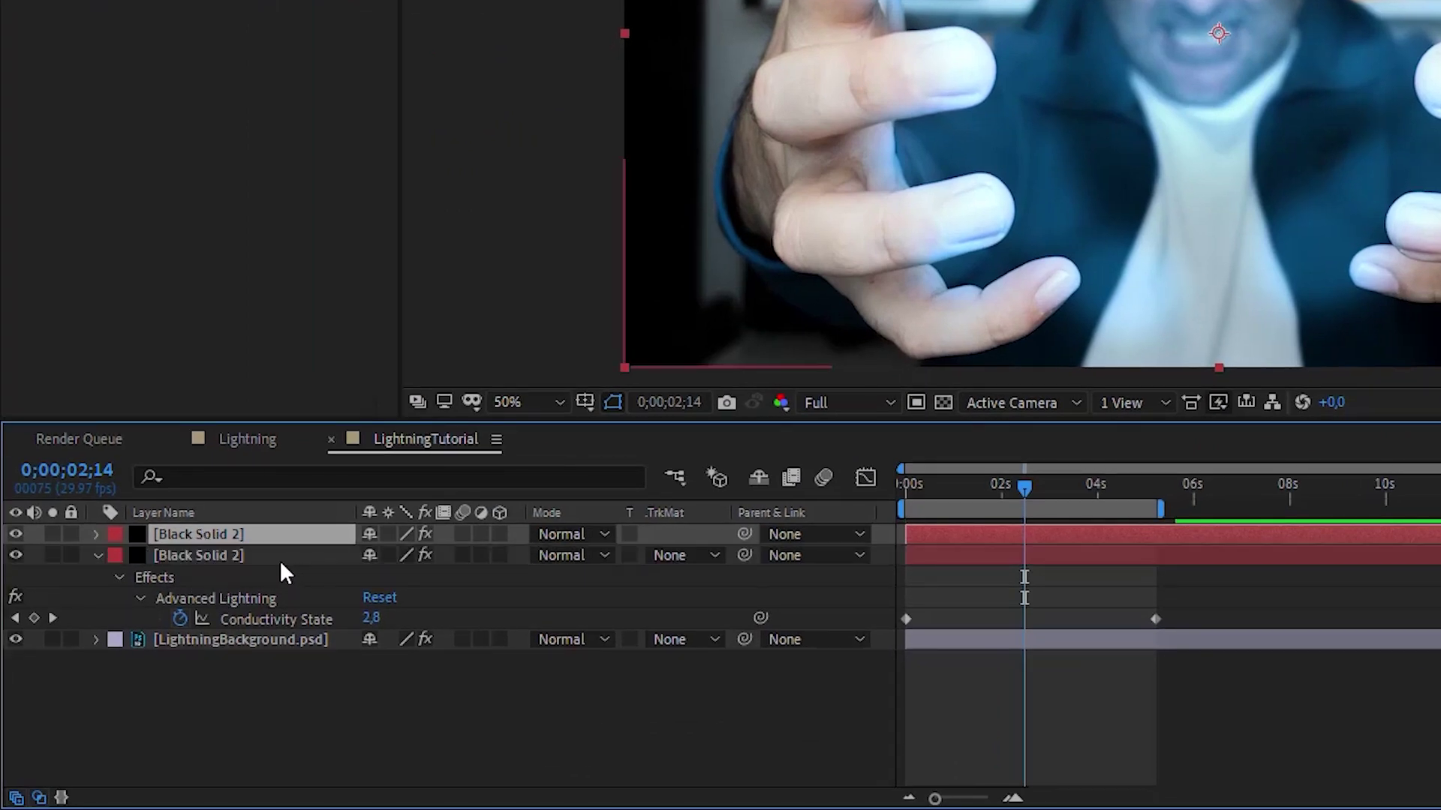
left_click(189, 535)
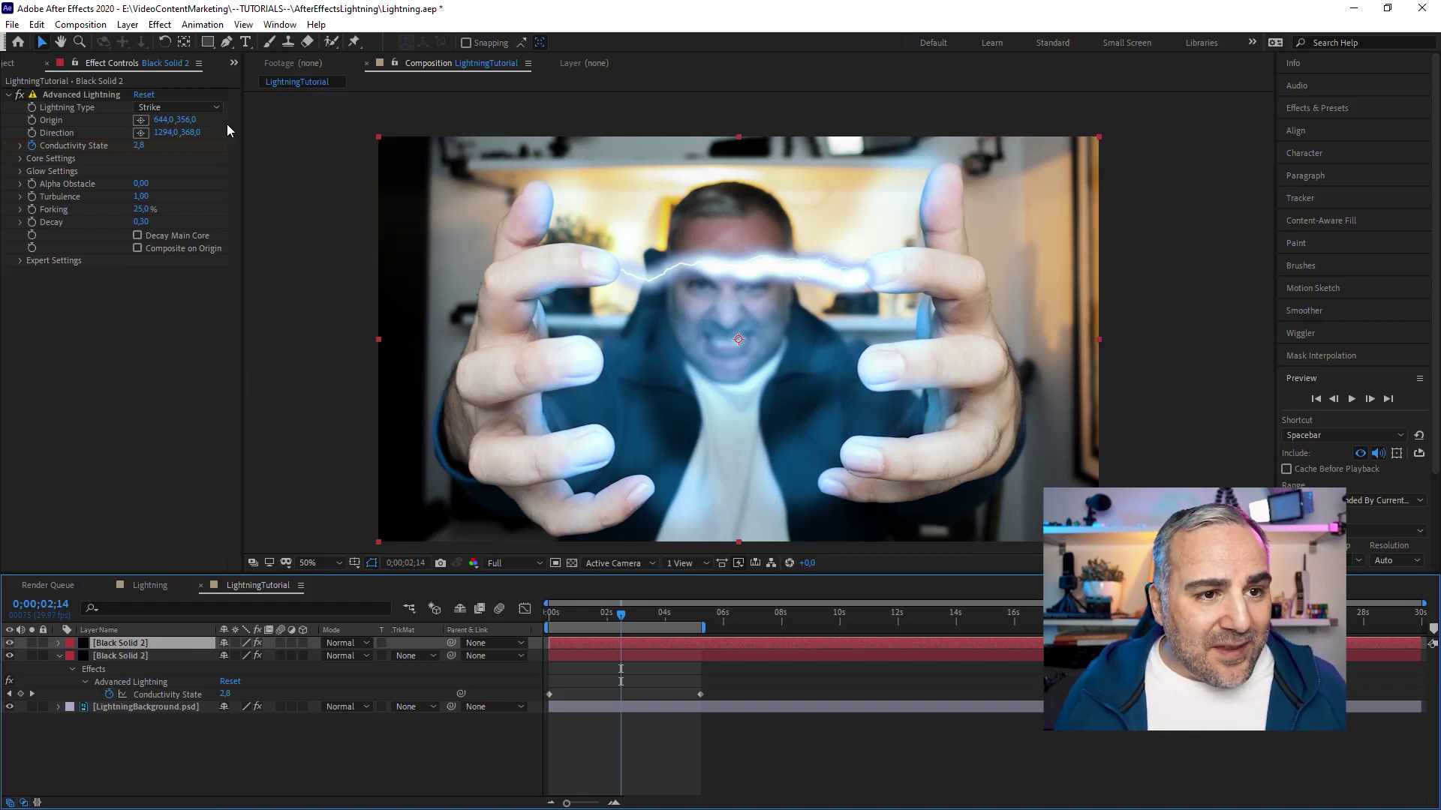
Step: Place the copied bolt's Origin at 404,580 and Direction at 1270,624 on the lower fingertips
left_click(81, 95)
left_click_drag(623, 272, 607, 357)
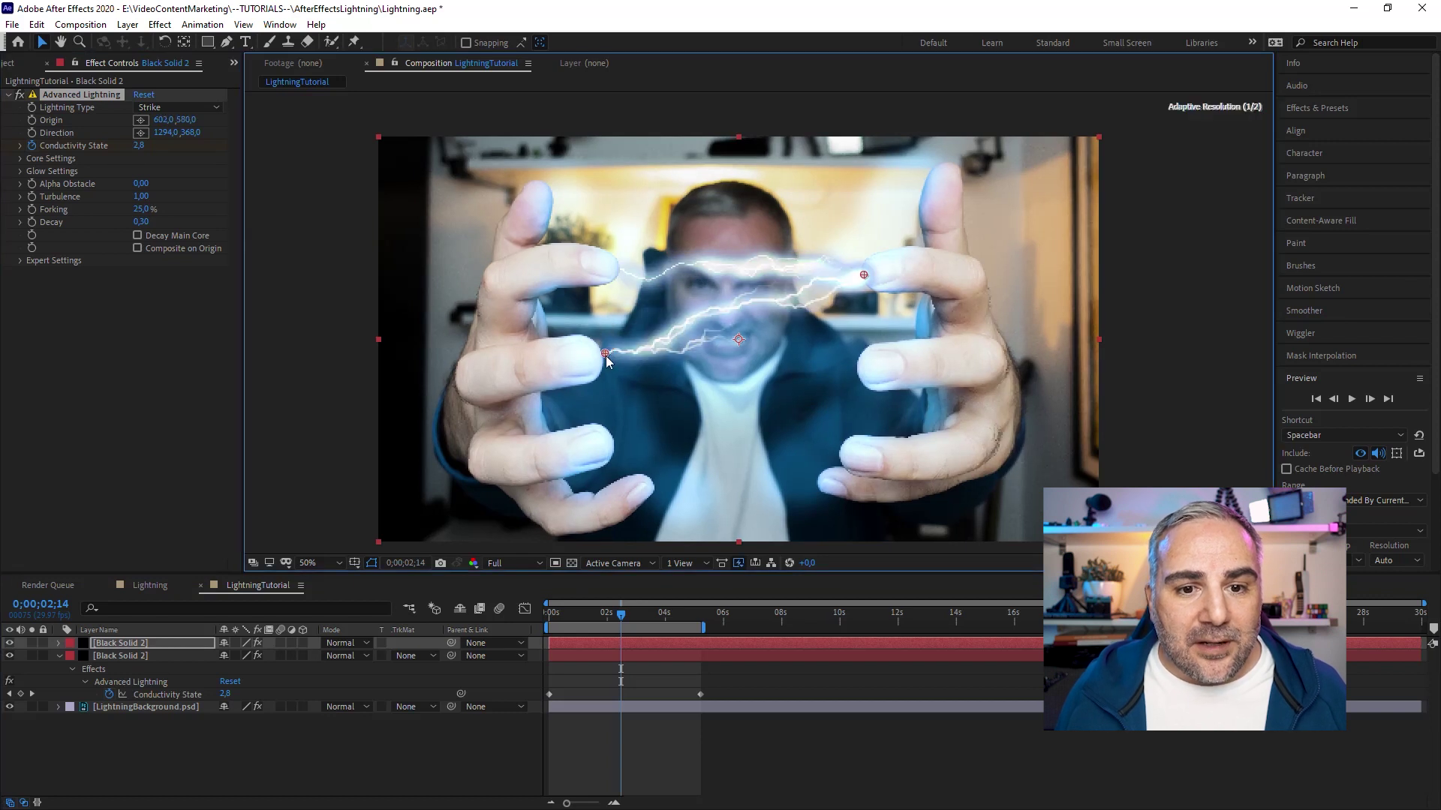
left_click(140, 133)
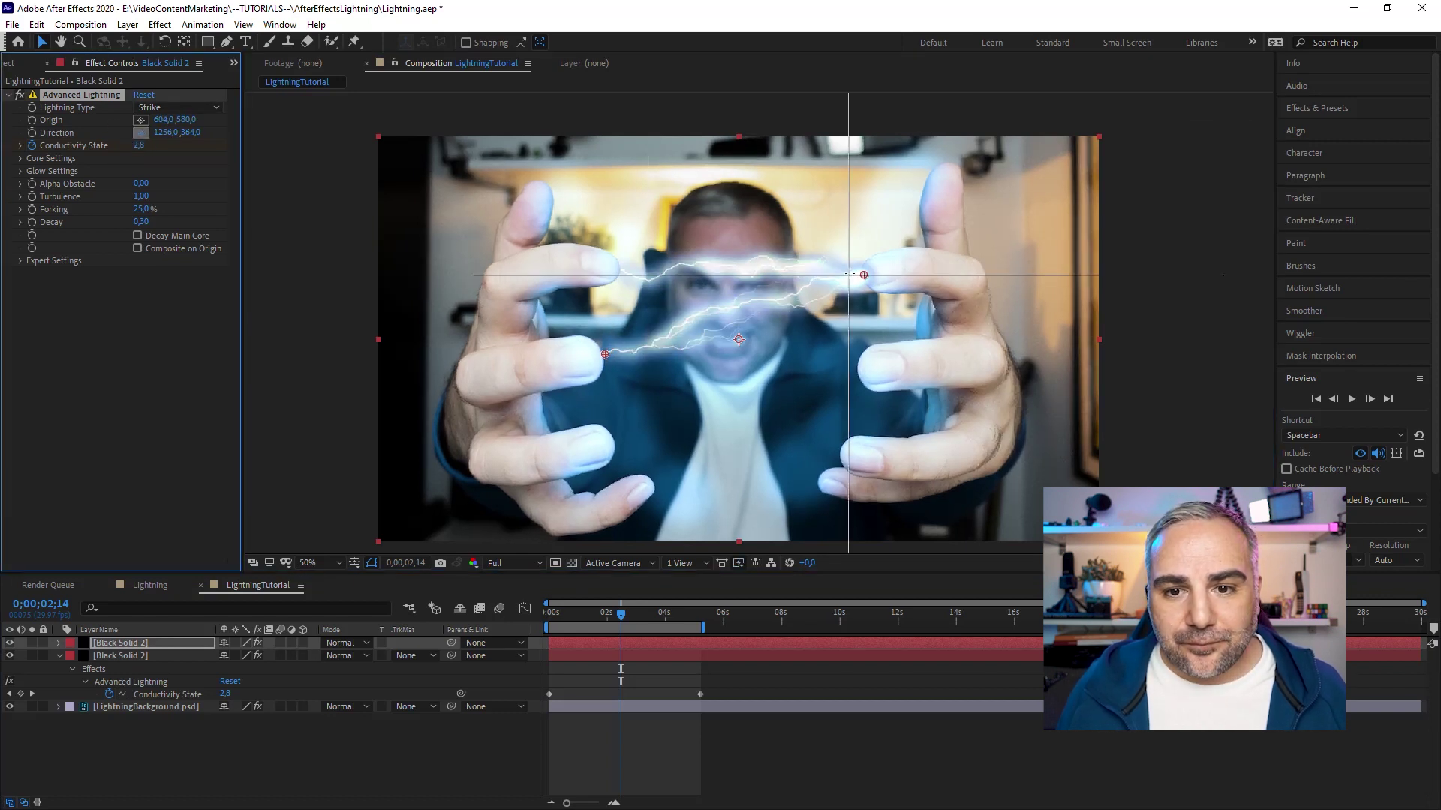
left_click(854, 371)
left_click(694, 763)
left_click_drag(569, 610, 637, 619)
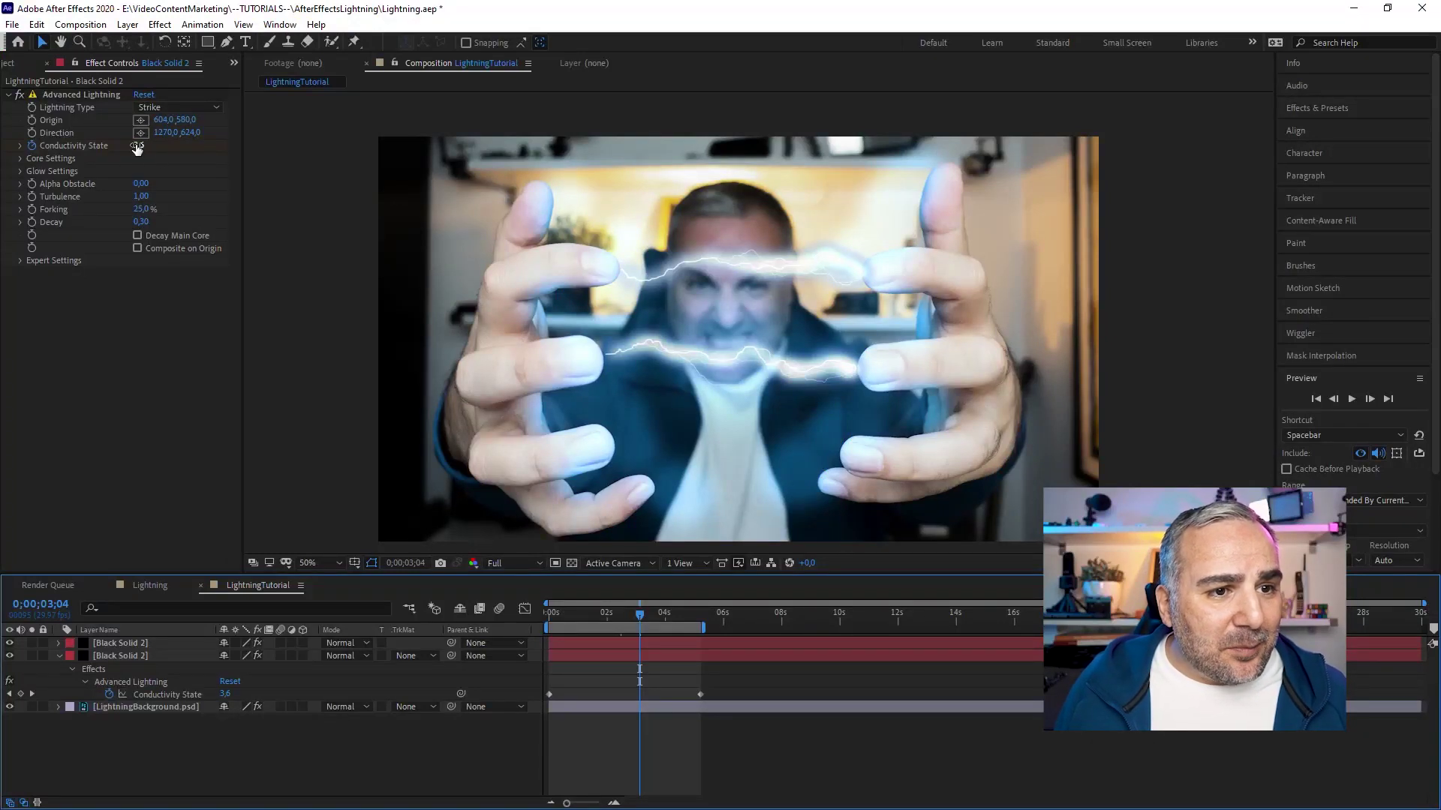
Step: Lower the copied bolt's Forking to 10% and preview it around three and one seconds
left_click_drag(148, 210, 136, 211)
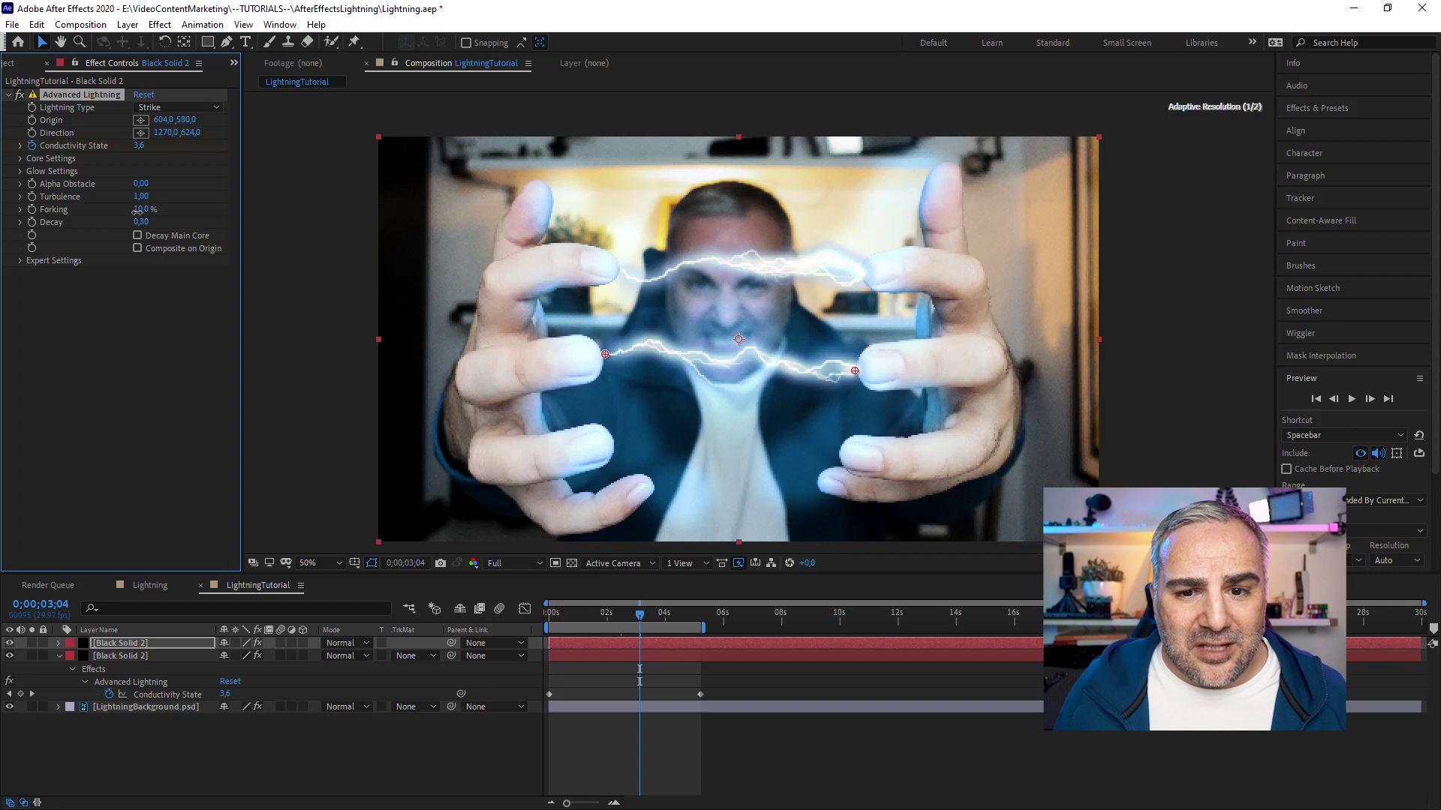
left_click(710, 761)
left_click_drag(575, 620, 677, 623)
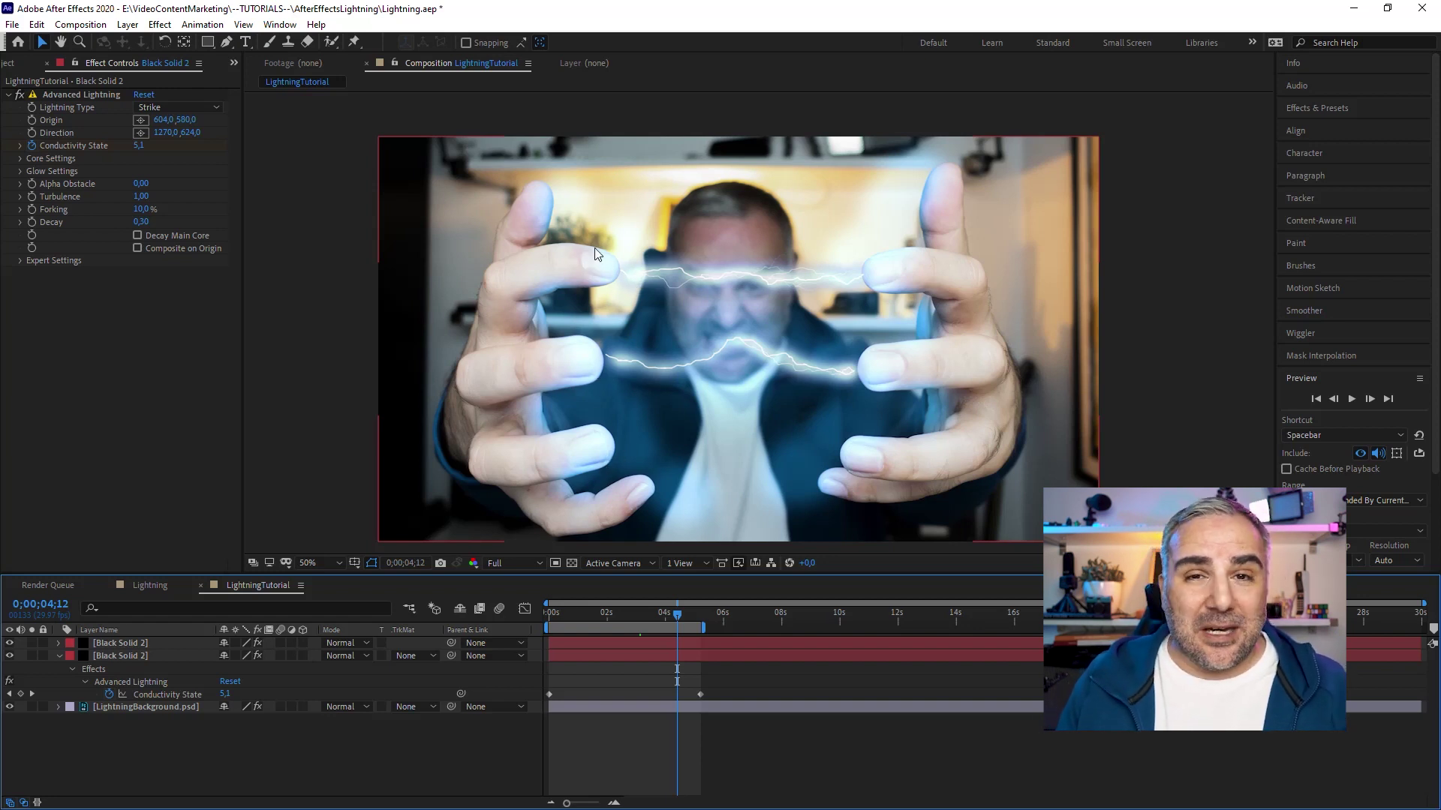
mouse_move(574, 616)
left_mouse_down()
mouse_move(683, 613)
mouse_move(562, 616)
left_mouse_up()
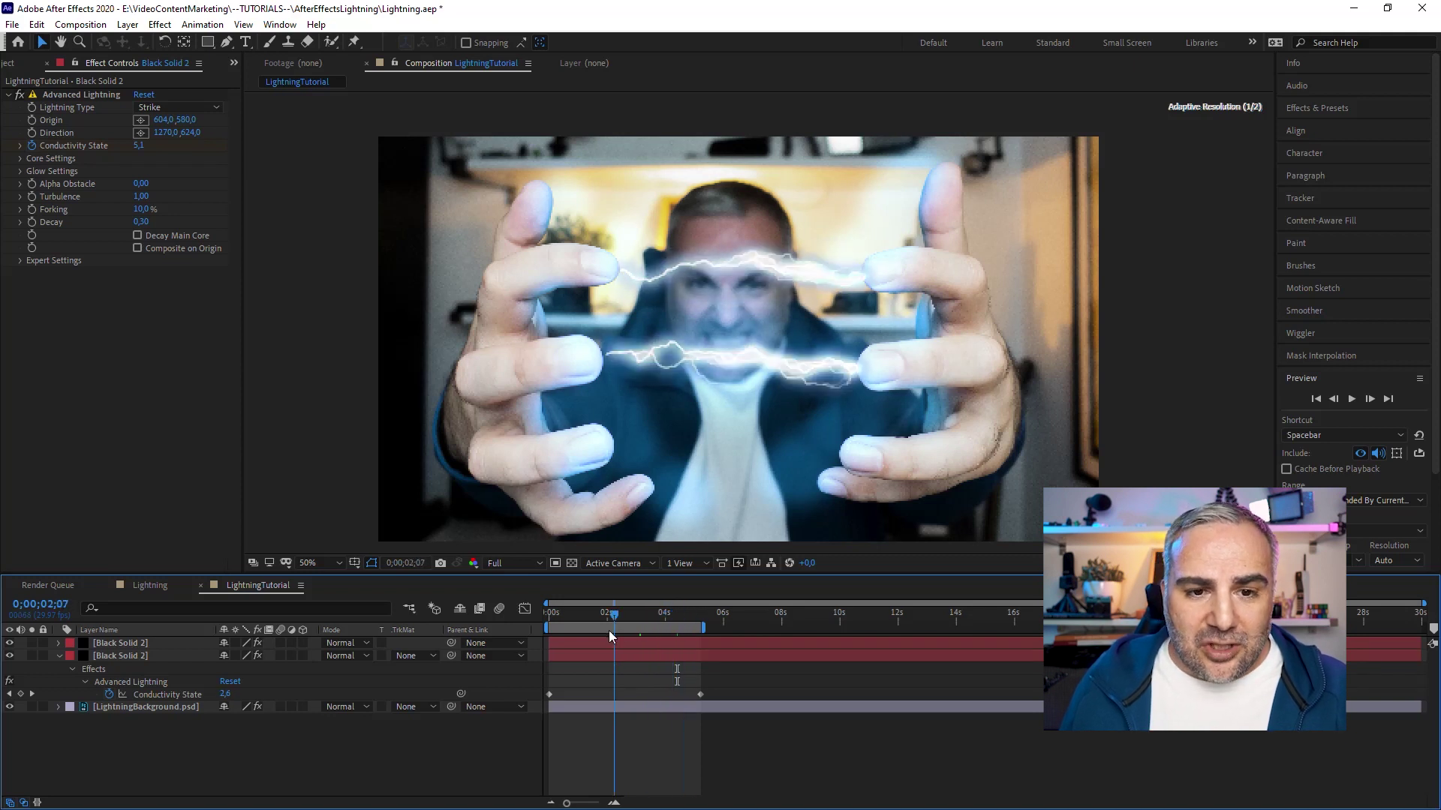
Step: At 0;00;01;23, select the lower bolt's Advanced Lightning to keyframe Origin at 604,580
left_click(600, 622)
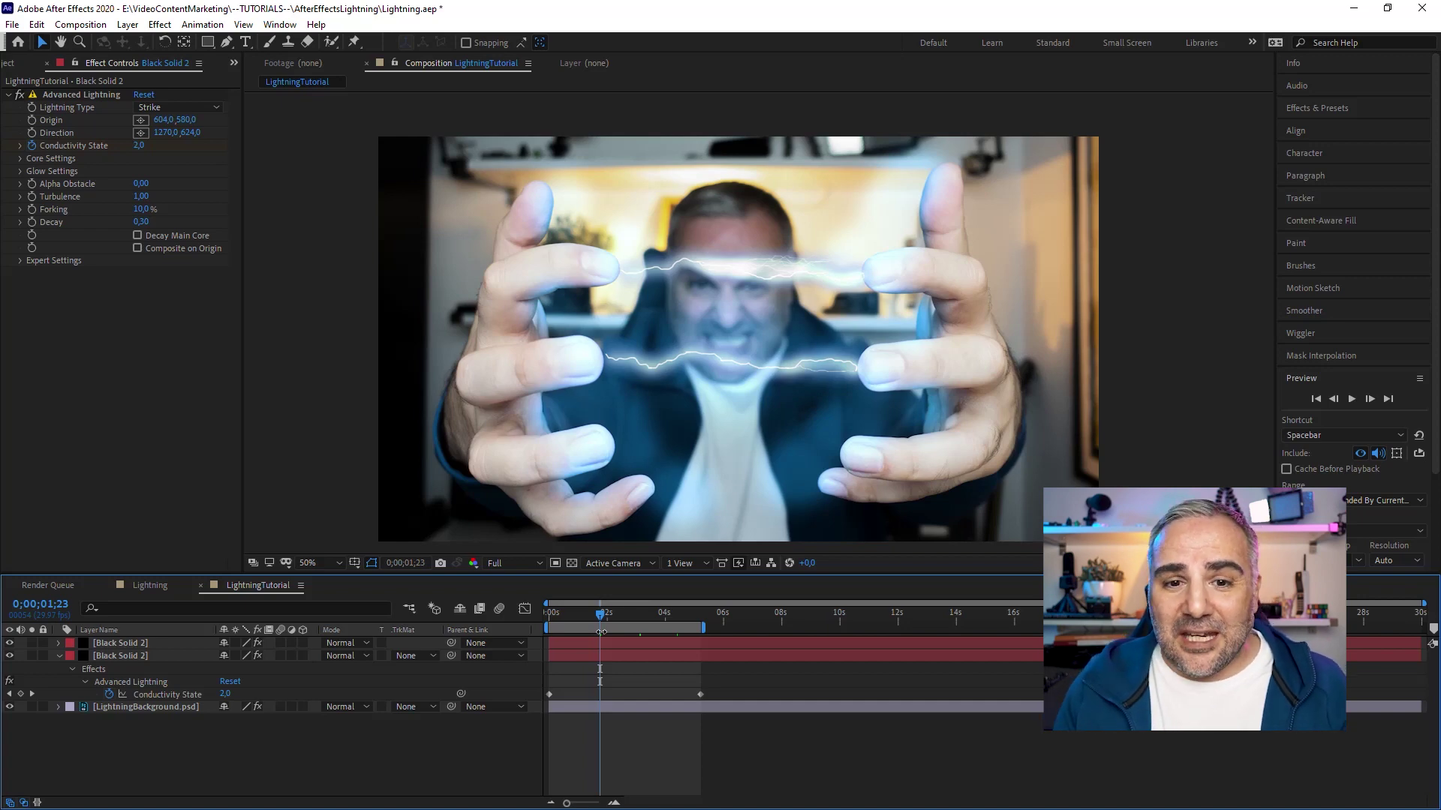
left_click(75, 94)
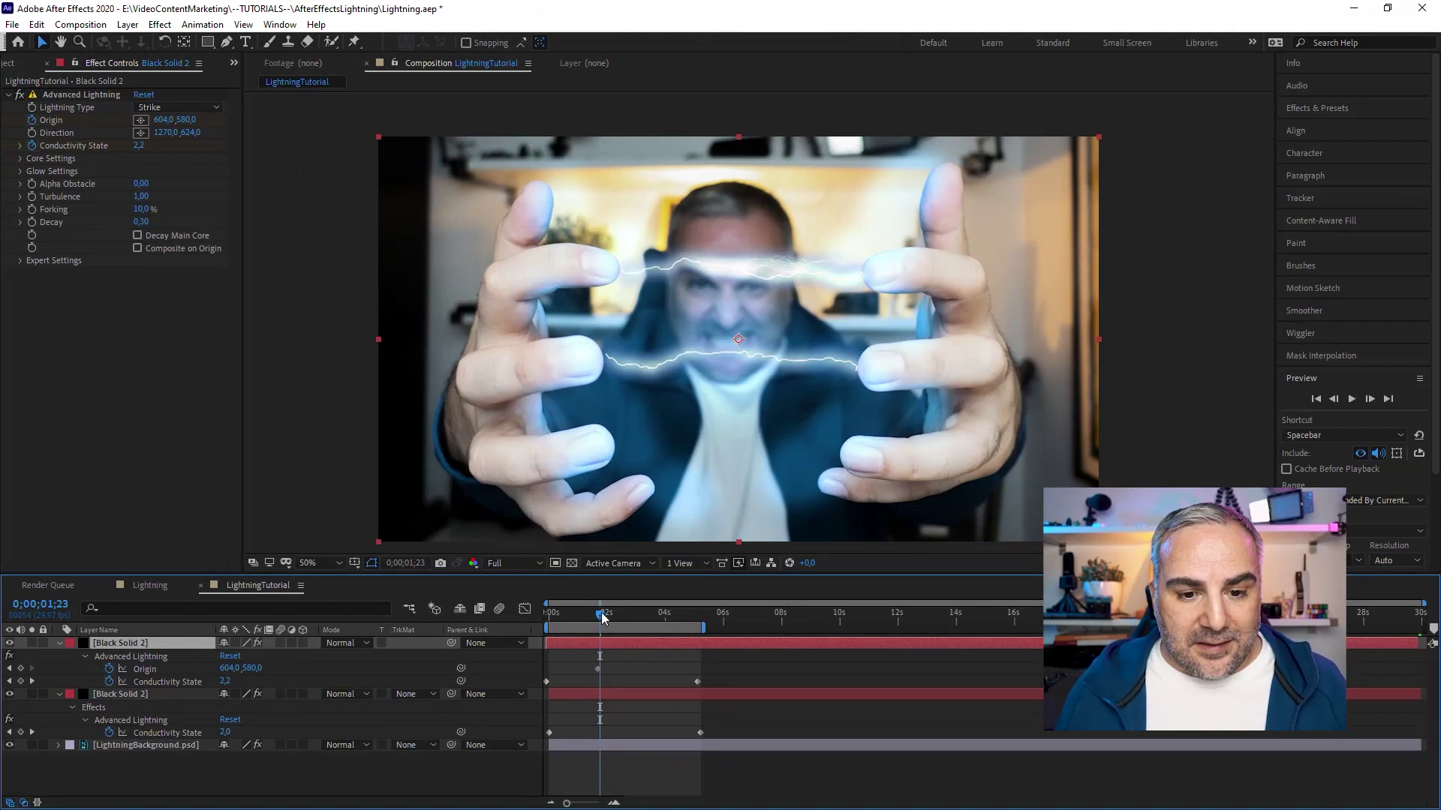
Step: At 0;00;03;01, set a new Origin lower on the left finger and scrub to preview the drift
left_click_drag(602, 617, 637, 617)
left_click(79, 95)
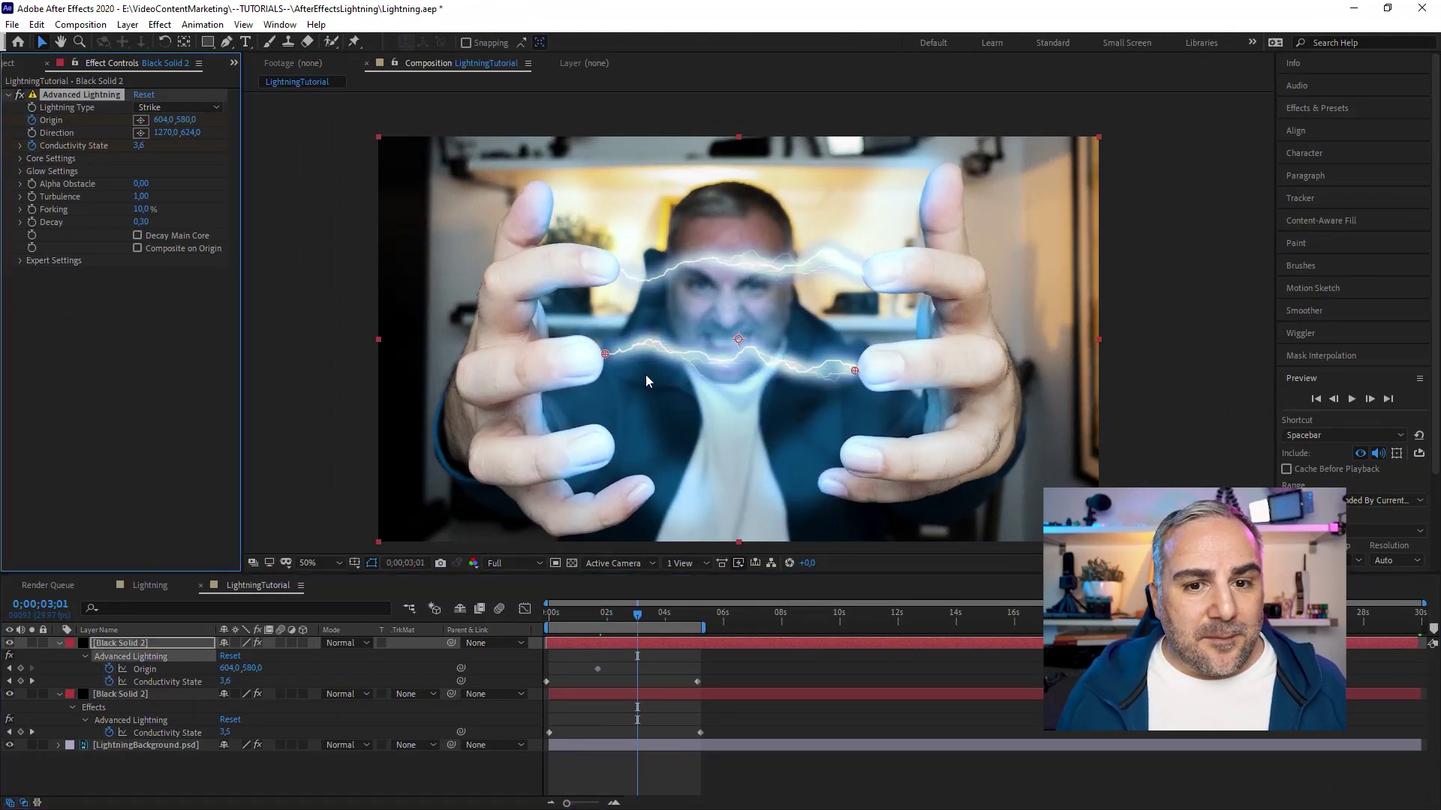
left_click(624, 399)
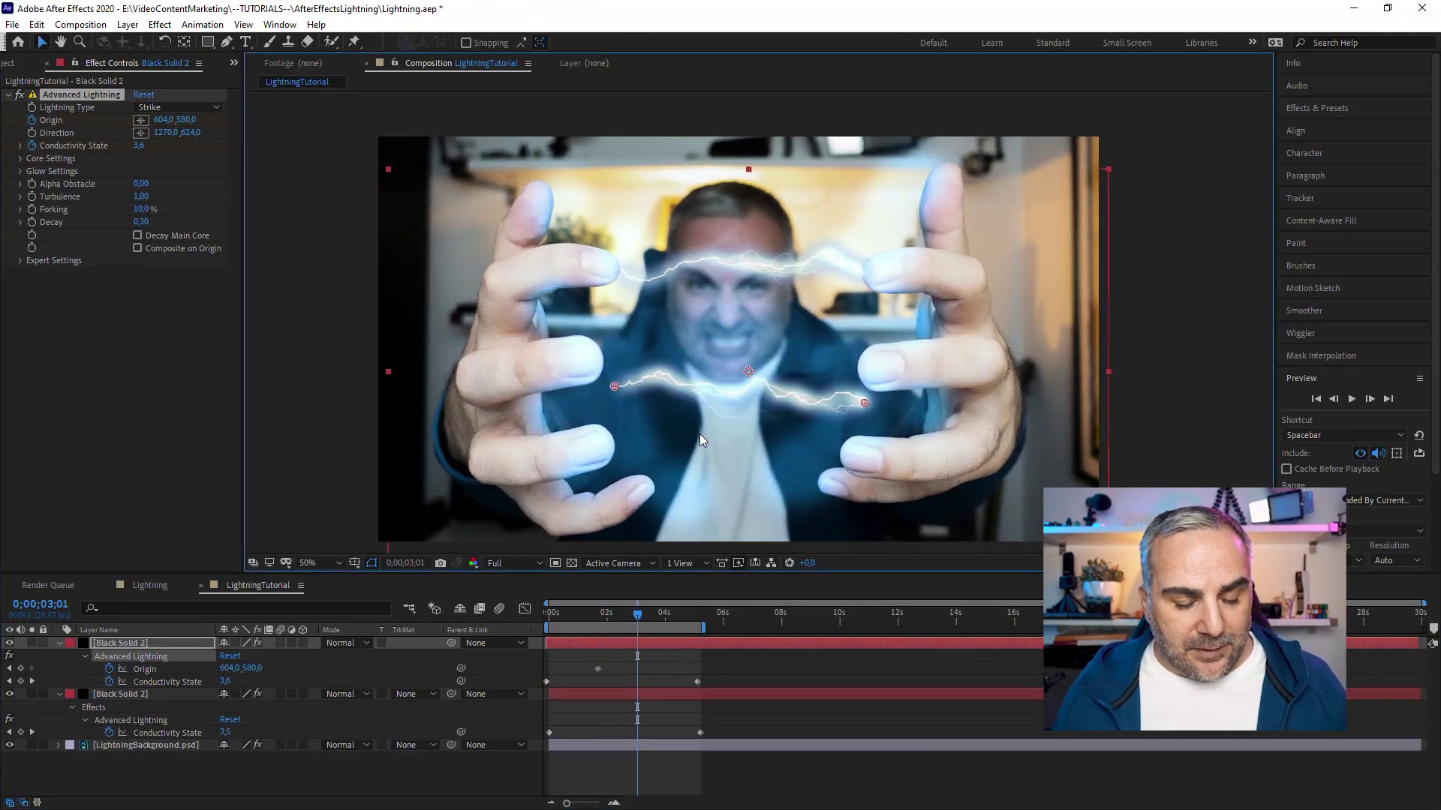
left_click(141, 120)
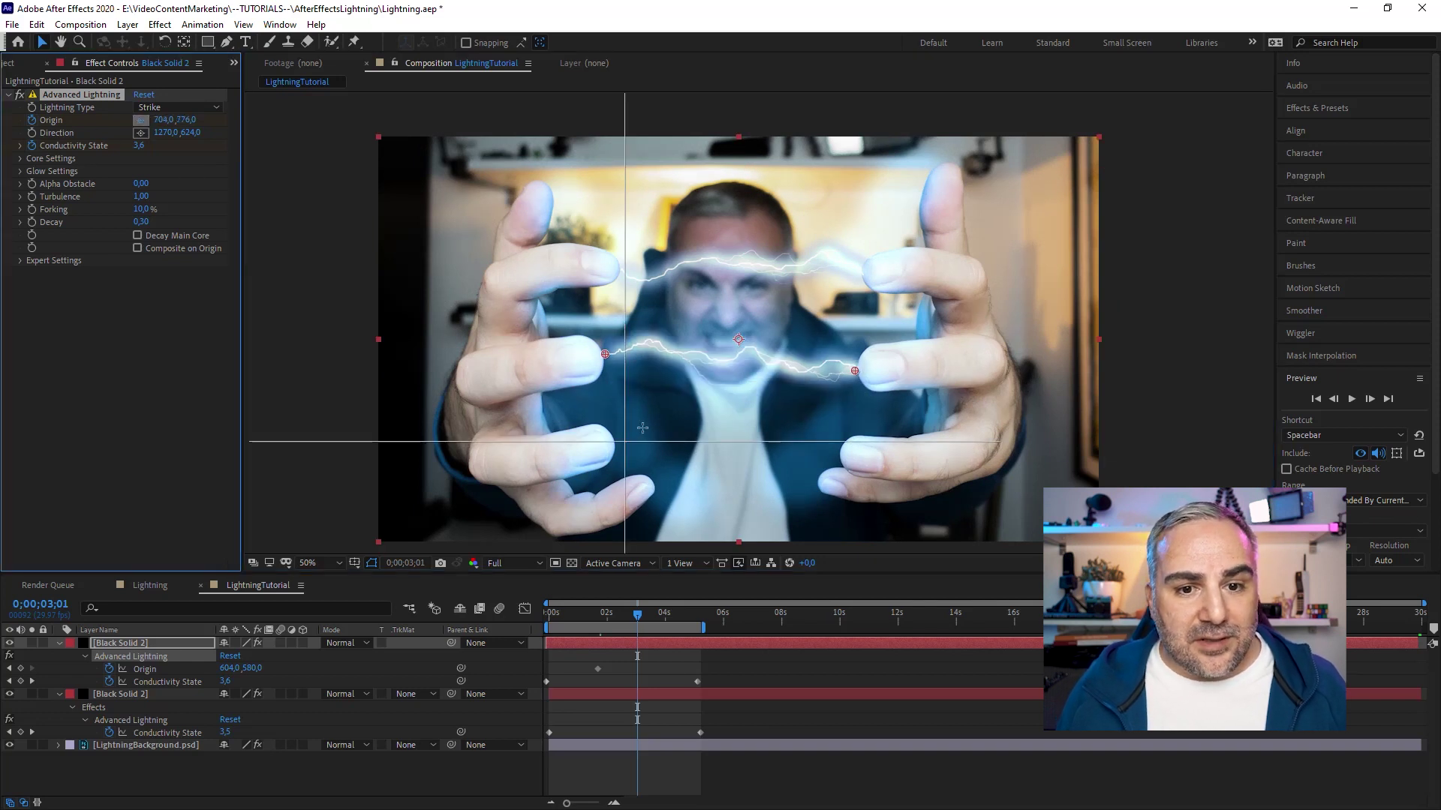
left_click(640, 430)
left_click_drag(637, 614, 600, 632)
left_click_drag(614, 628, 620, 623)
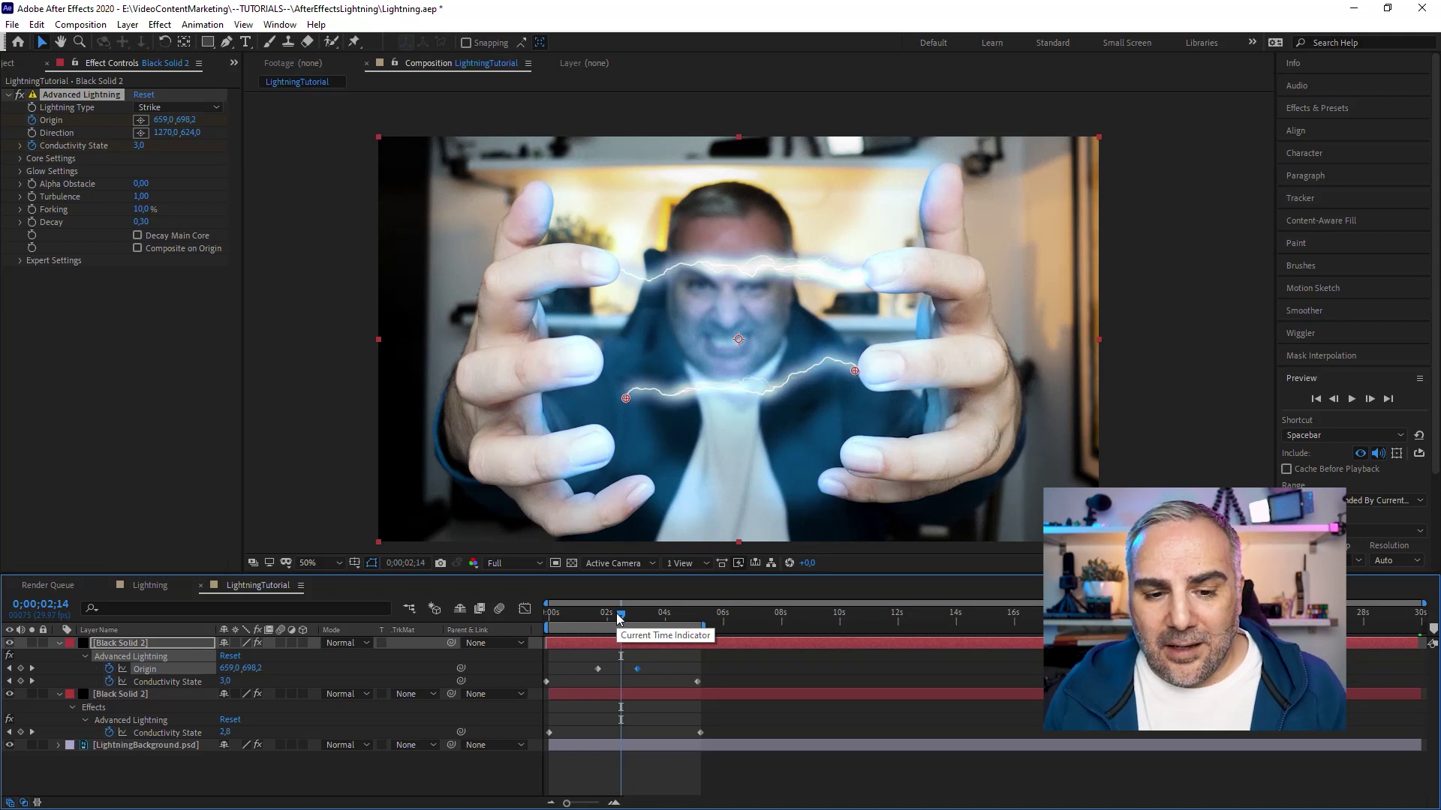
left_click_drag(620, 623, 603, 616)
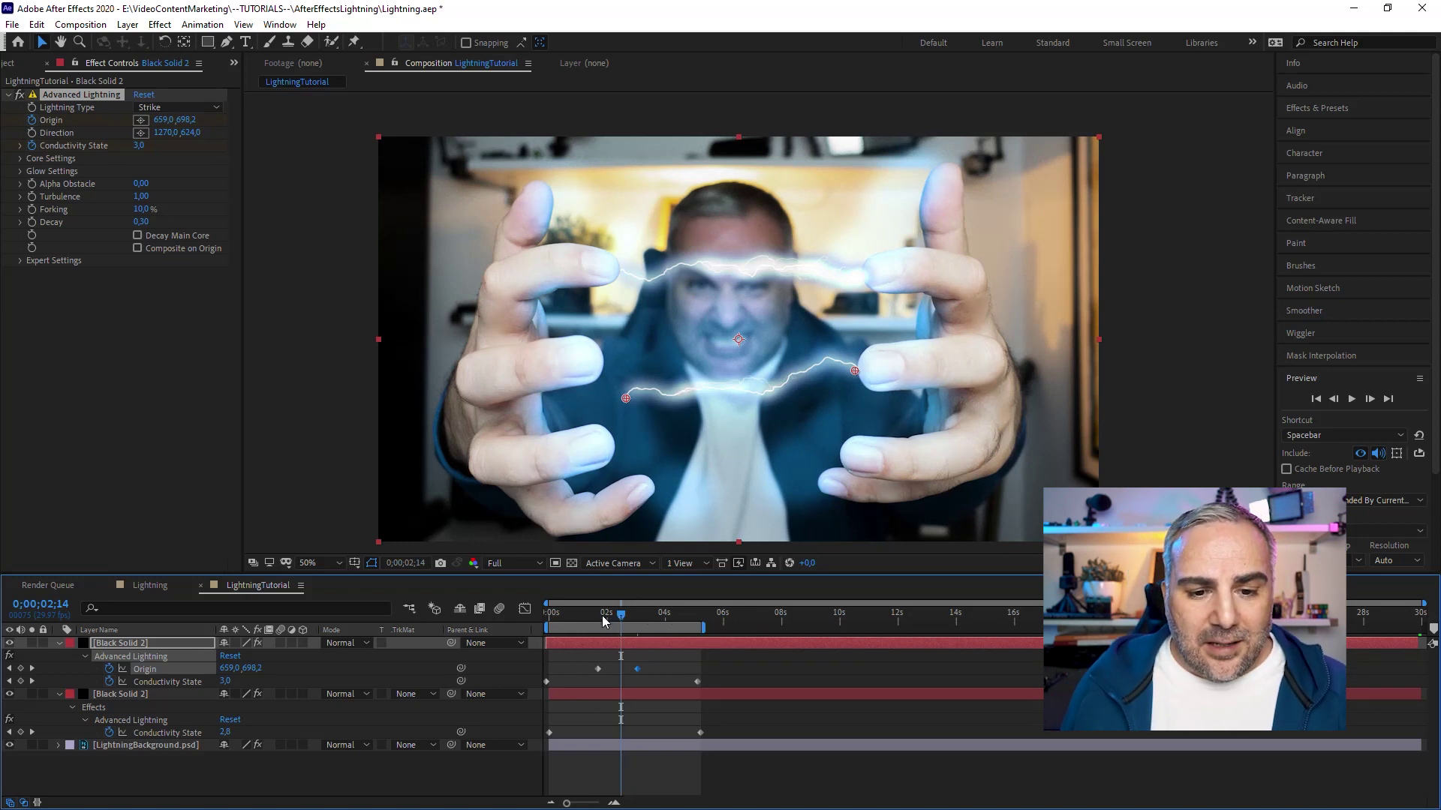